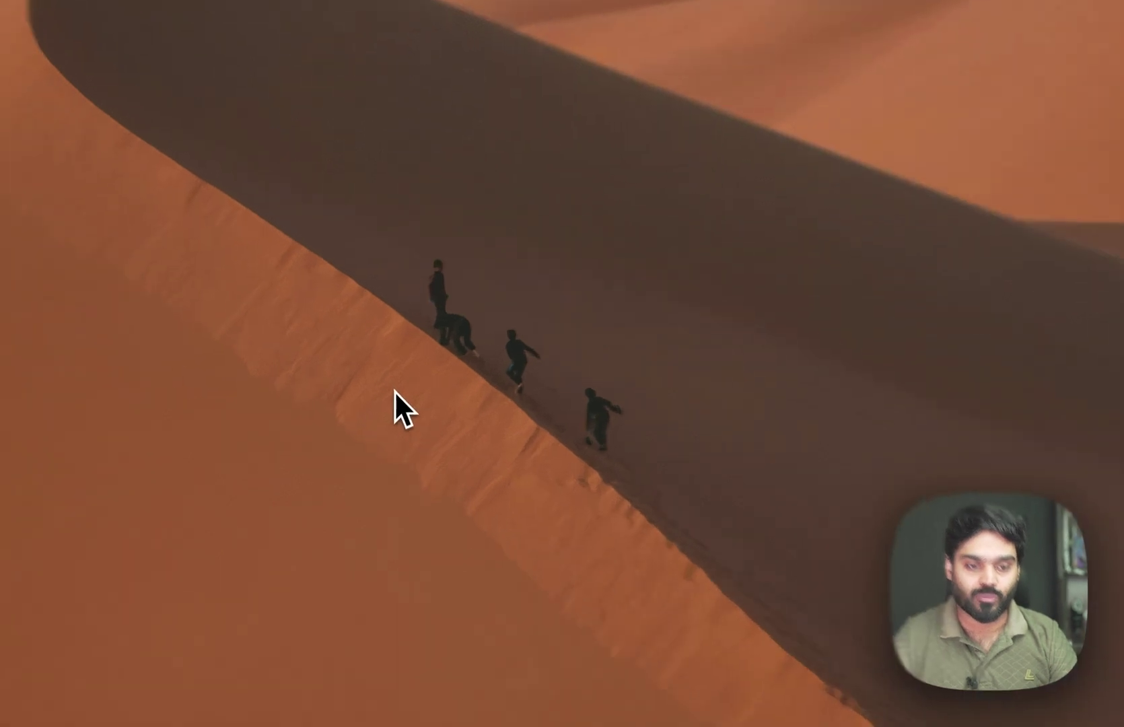
Step: Lasso the four dune climbers and run Generative Fill with the prompt 'Remove People'
drag(400, 383, 468, 463)
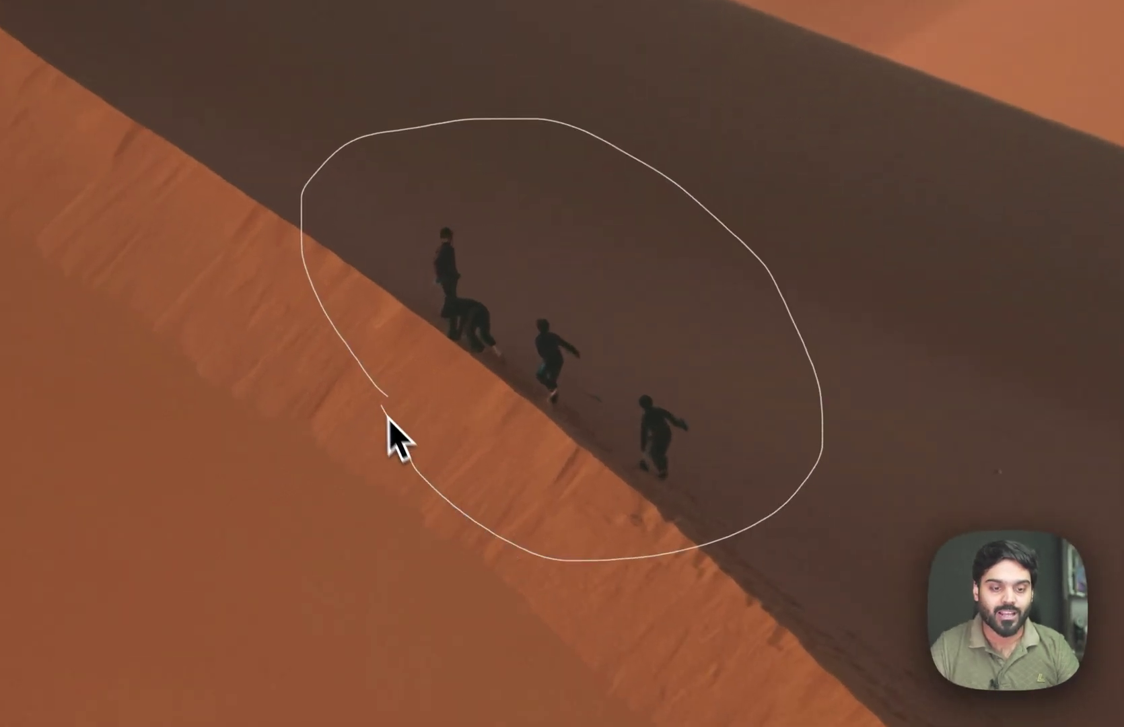
drag(381, 394, 379, 395)
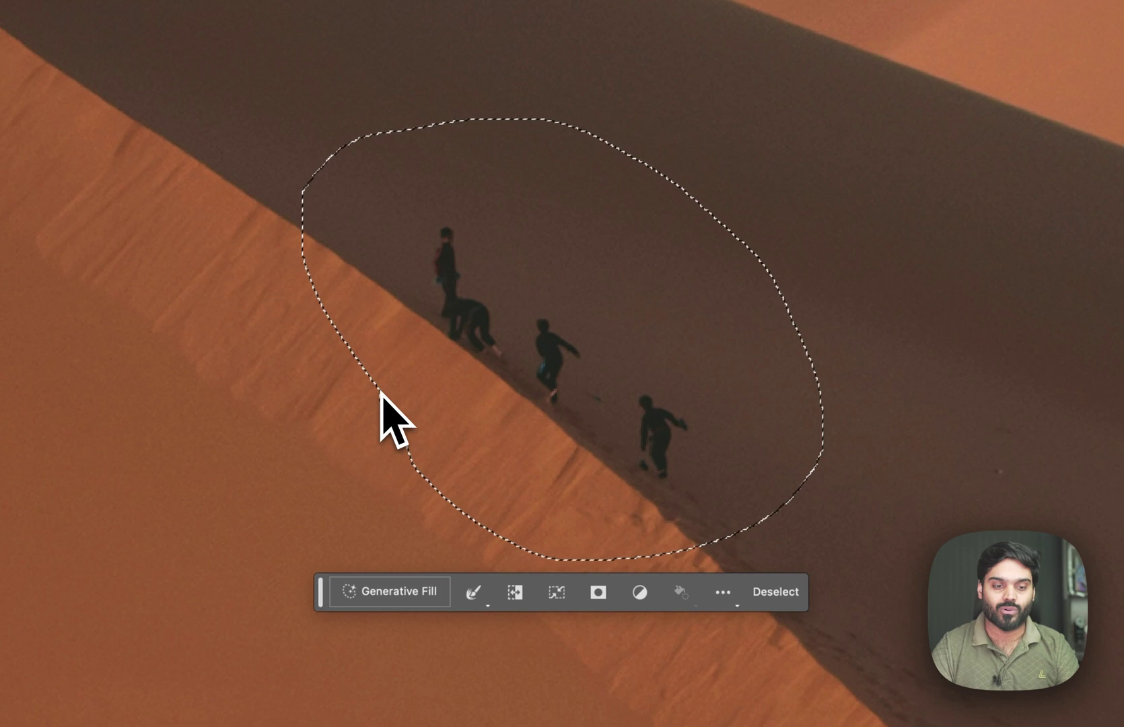
click(397, 591)
text(Remove People)
click(666, 598)
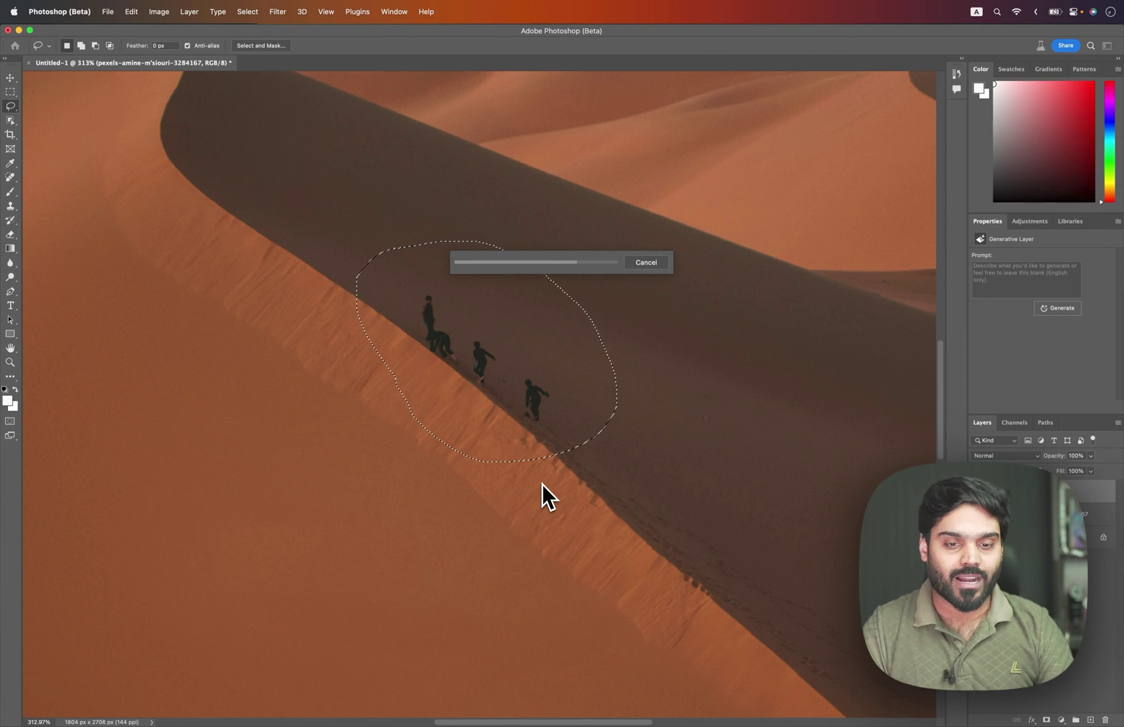
Step: Switch to Chrome and open Firefly's Generative fill upload page with its sample images
key(super+Tab)
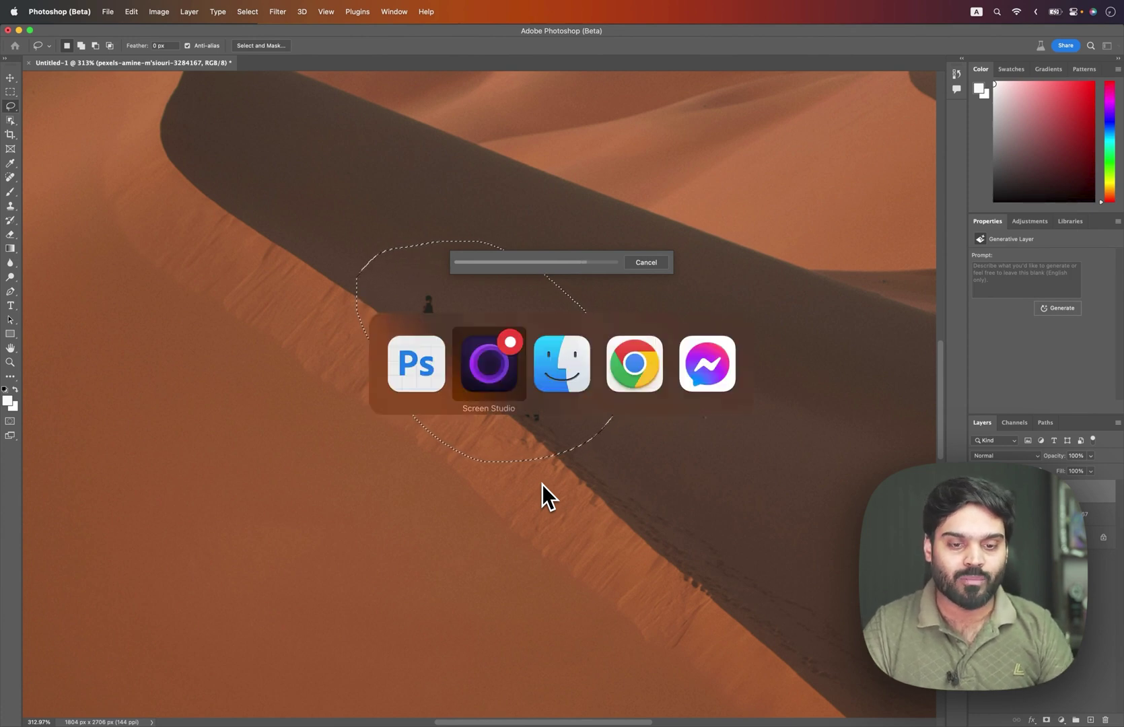
key(super+Tab)
key(super+Tab)
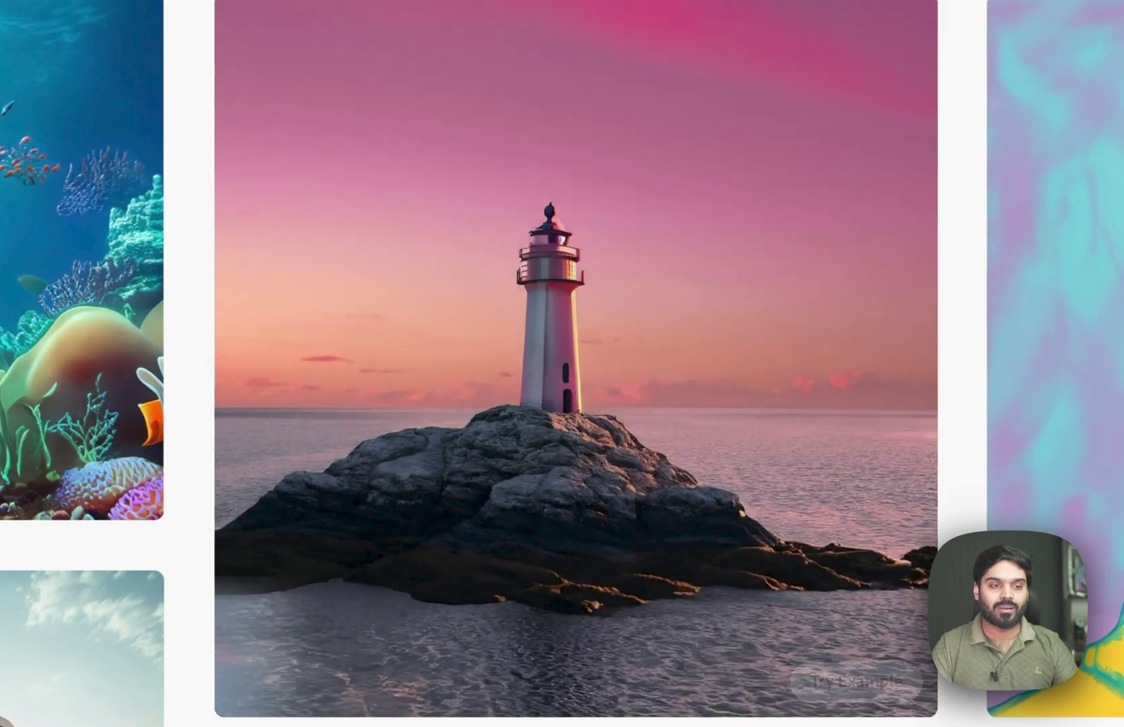
click(379, 307)
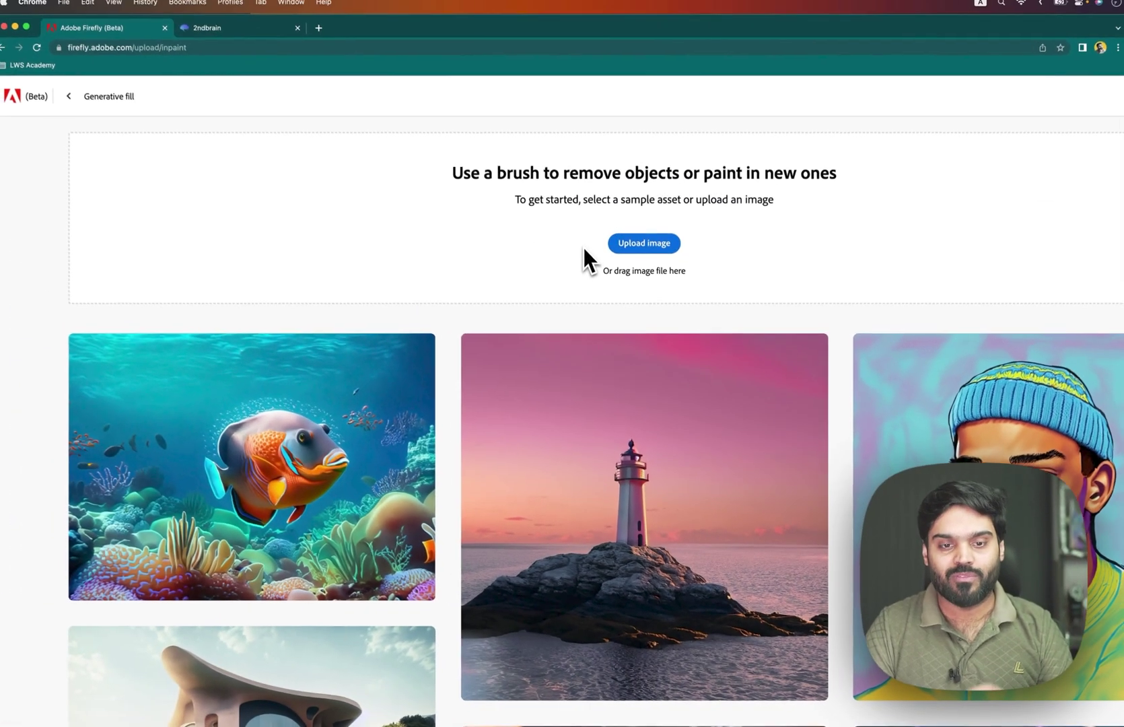
mouse_move(390, 437)
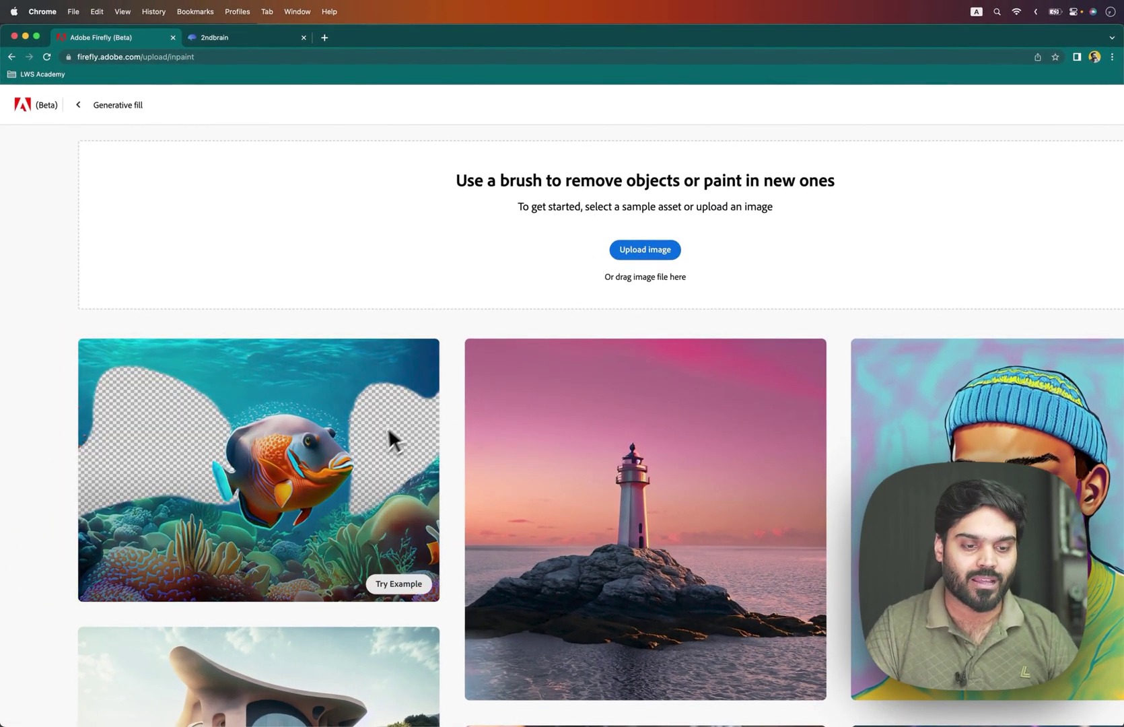
scroll(699, 317, down, 5)
scroll(700, 317, down, 5)
scroll(700, 318, up, 1)
scroll(700, 317, up, 8)
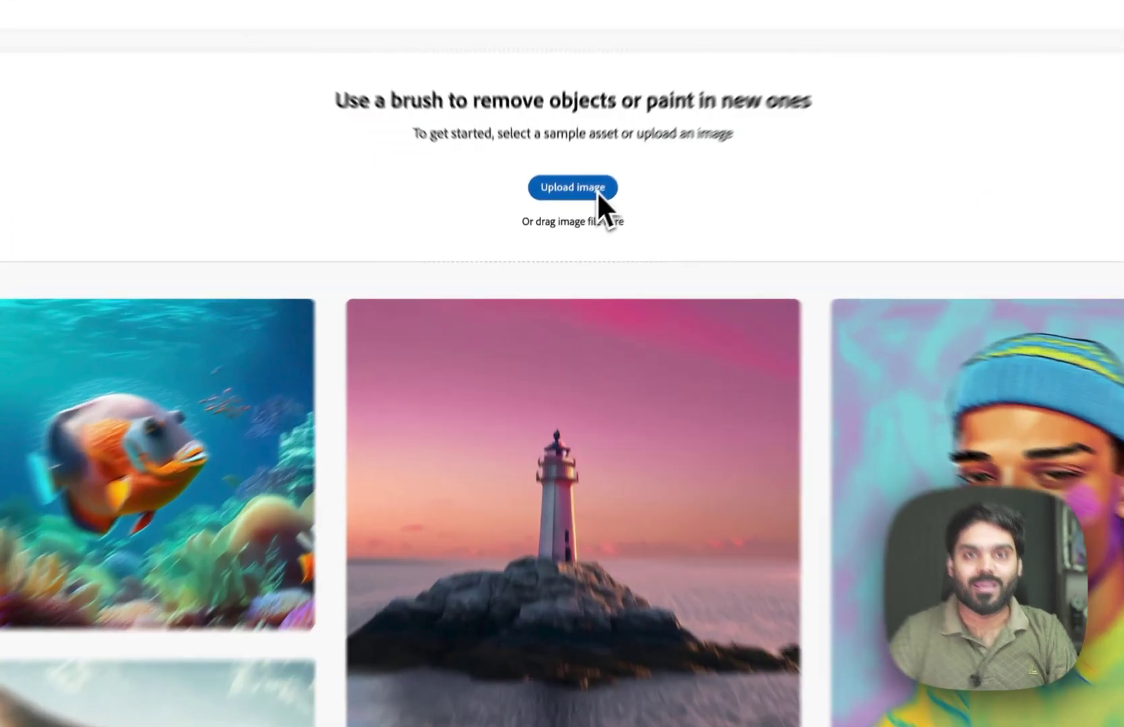
Step: Upload the pexels desert dune JPG from Downloads into the Generative fill editor
click(579, 214)
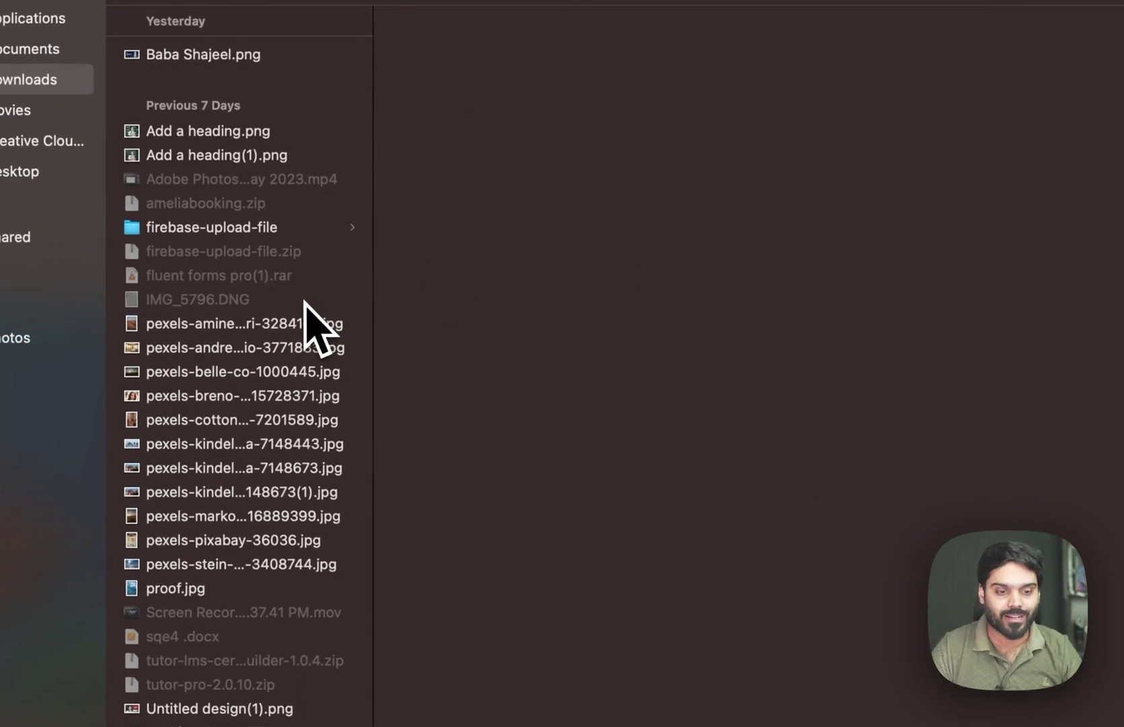
click(285, 324)
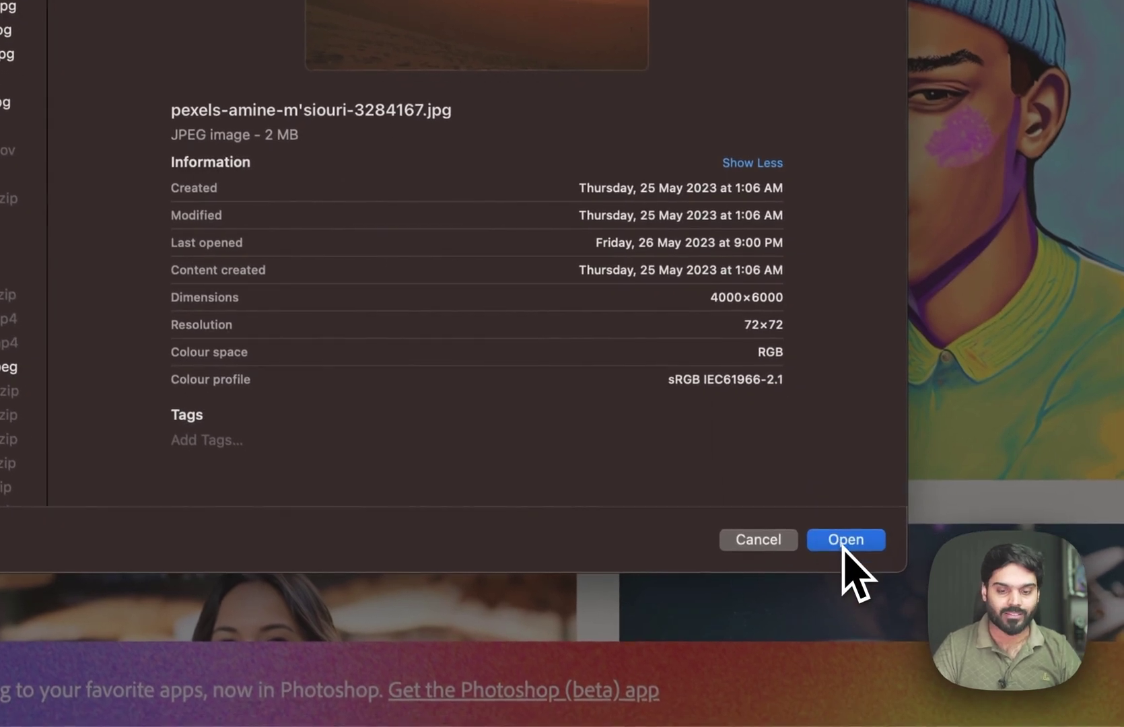
click(845, 540)
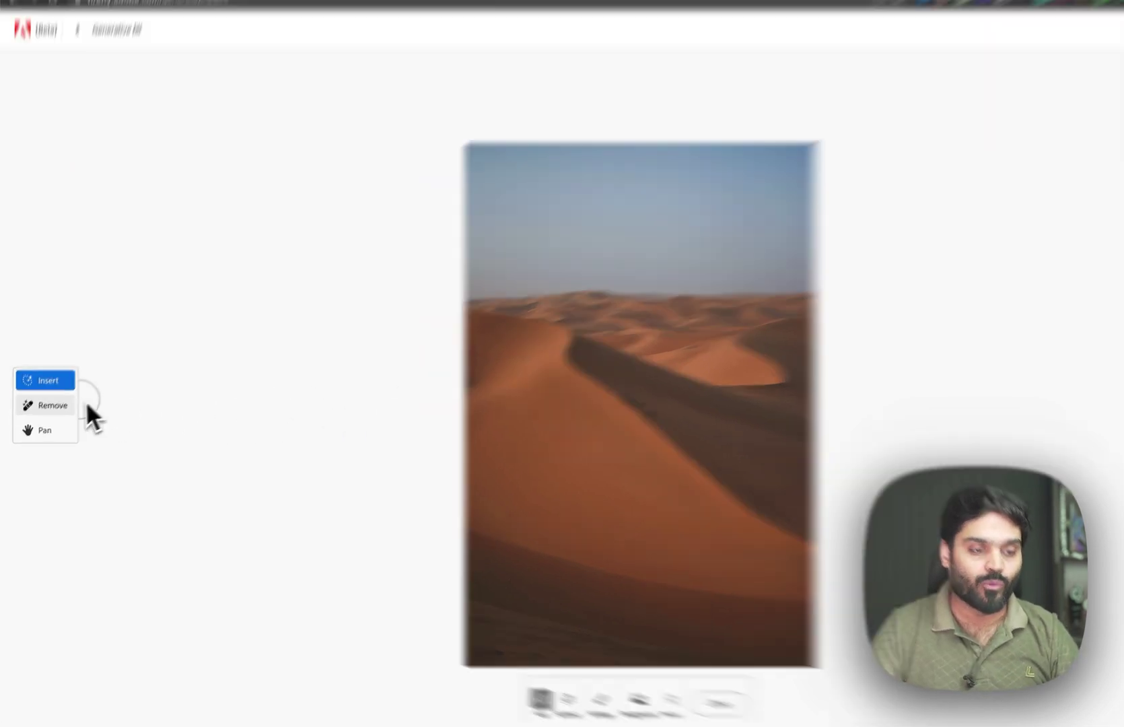
Step: Erase the climbers with the Remove brush and choose the third removal variation
click(62, 408)
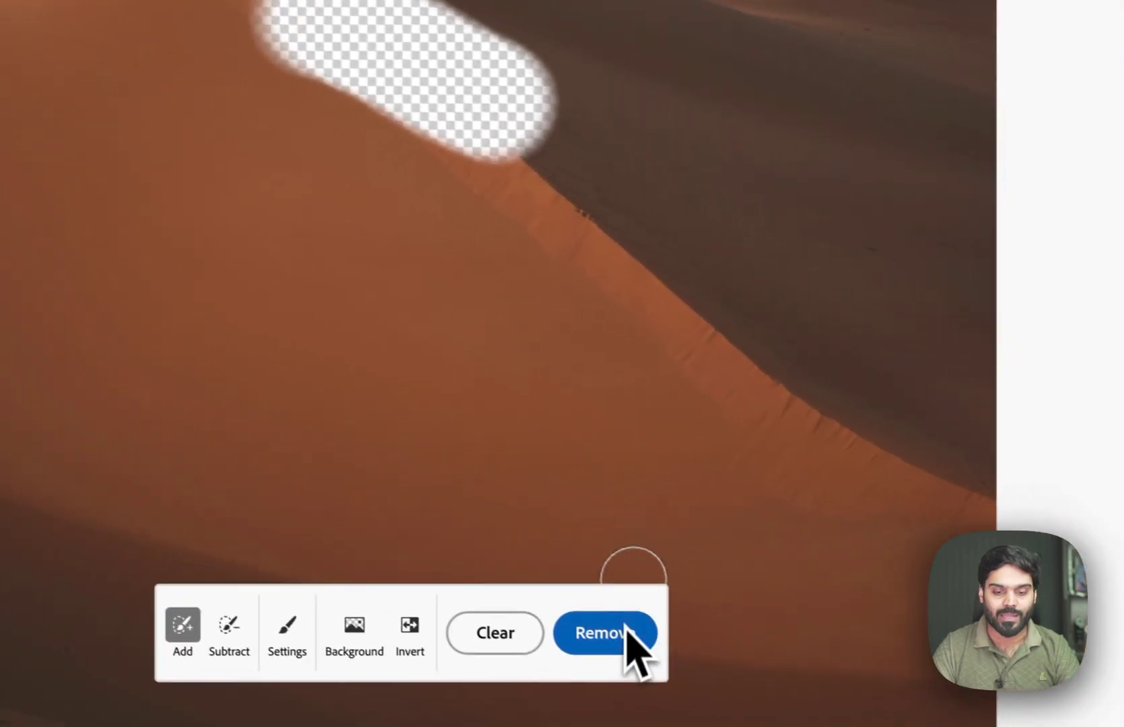
click(609, 636)
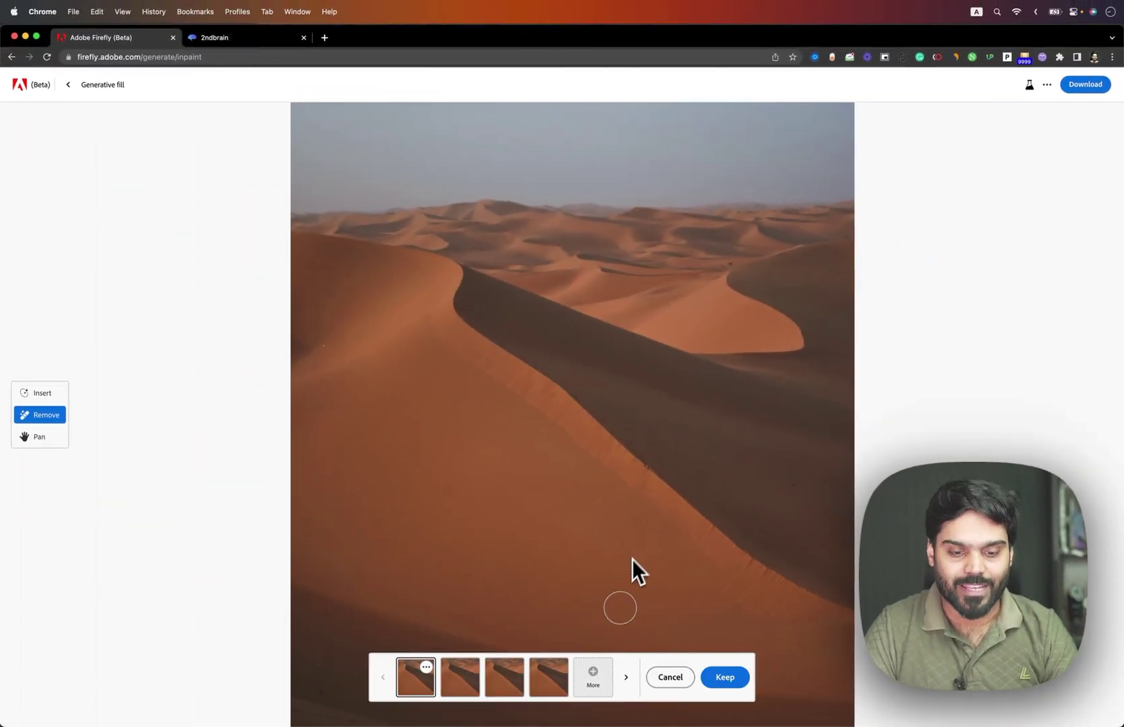
click(626, 677)
click(567, 644)
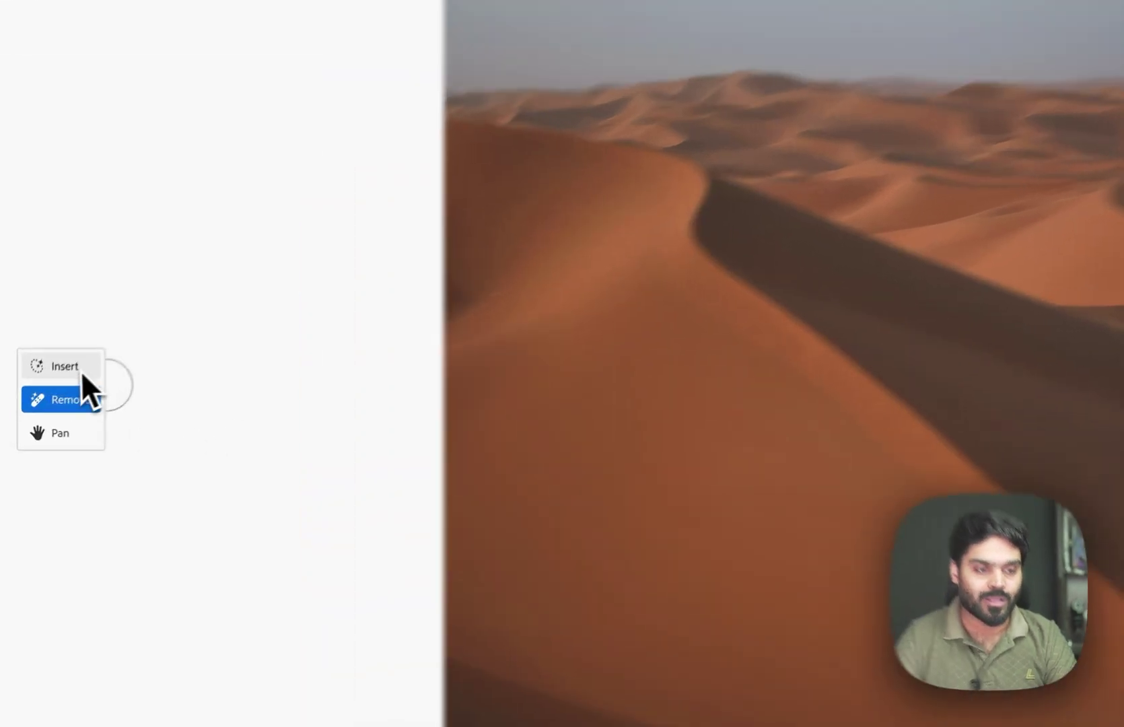
click(54, 393)
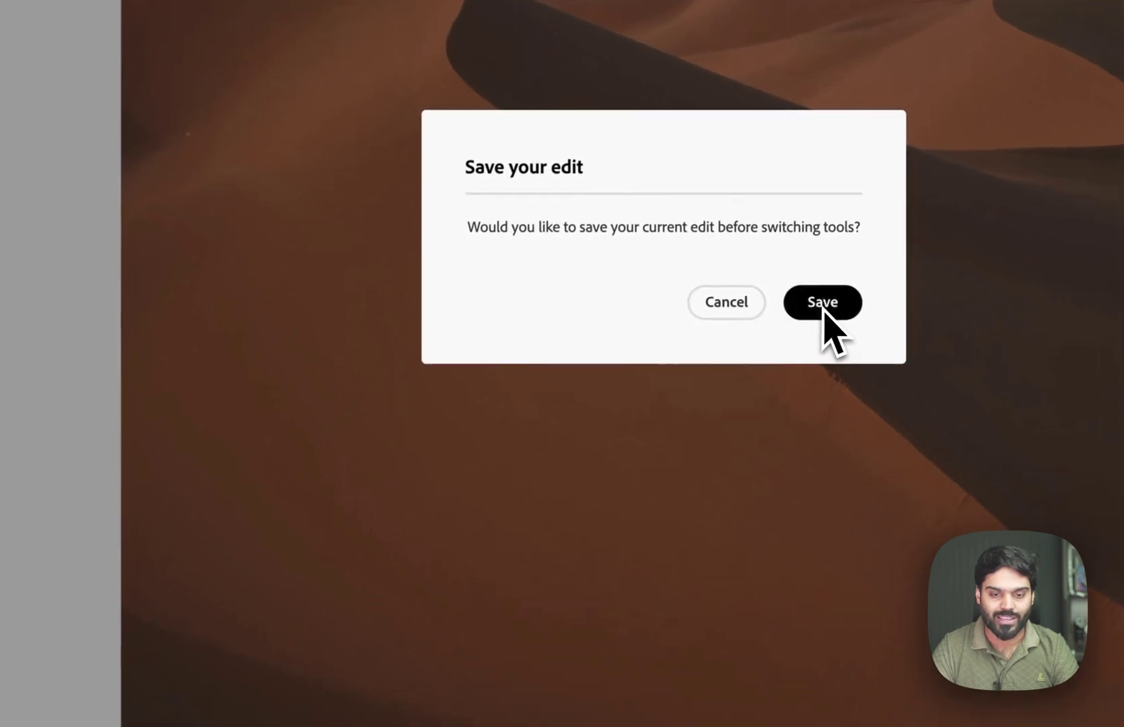
Step: Save the removal, then generate a jeep in a painted area on the dune ridge
click(893, 375)
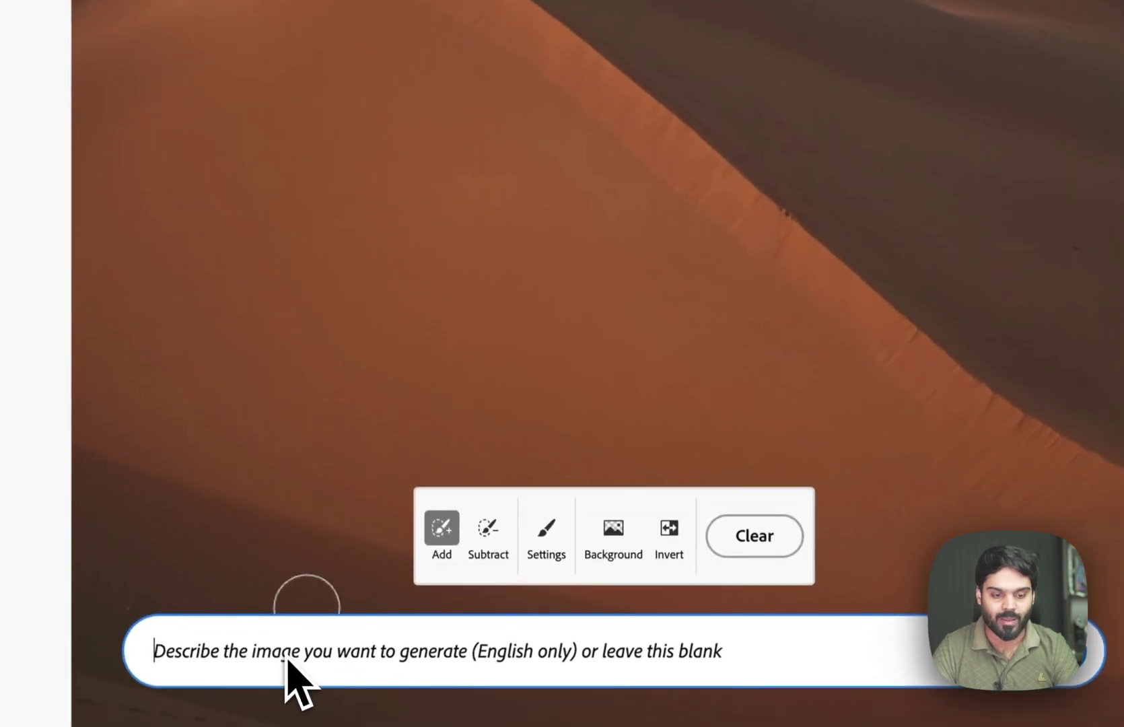
click(291, 667)
text(A Jeep)
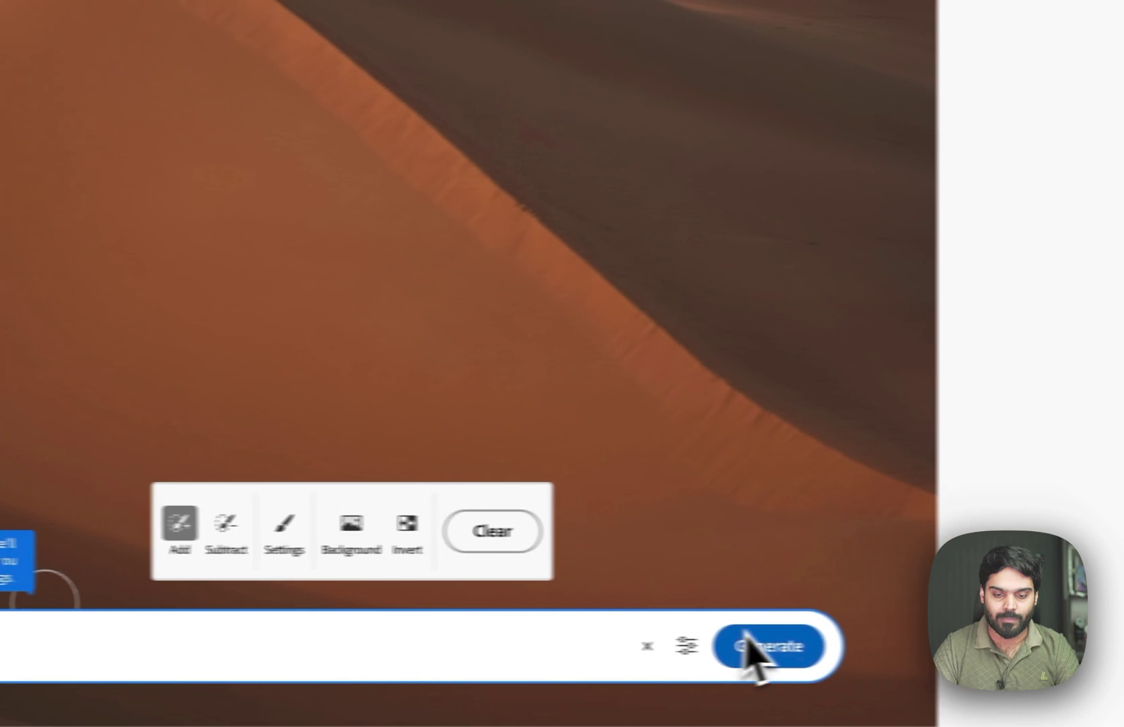
click(752, 648)
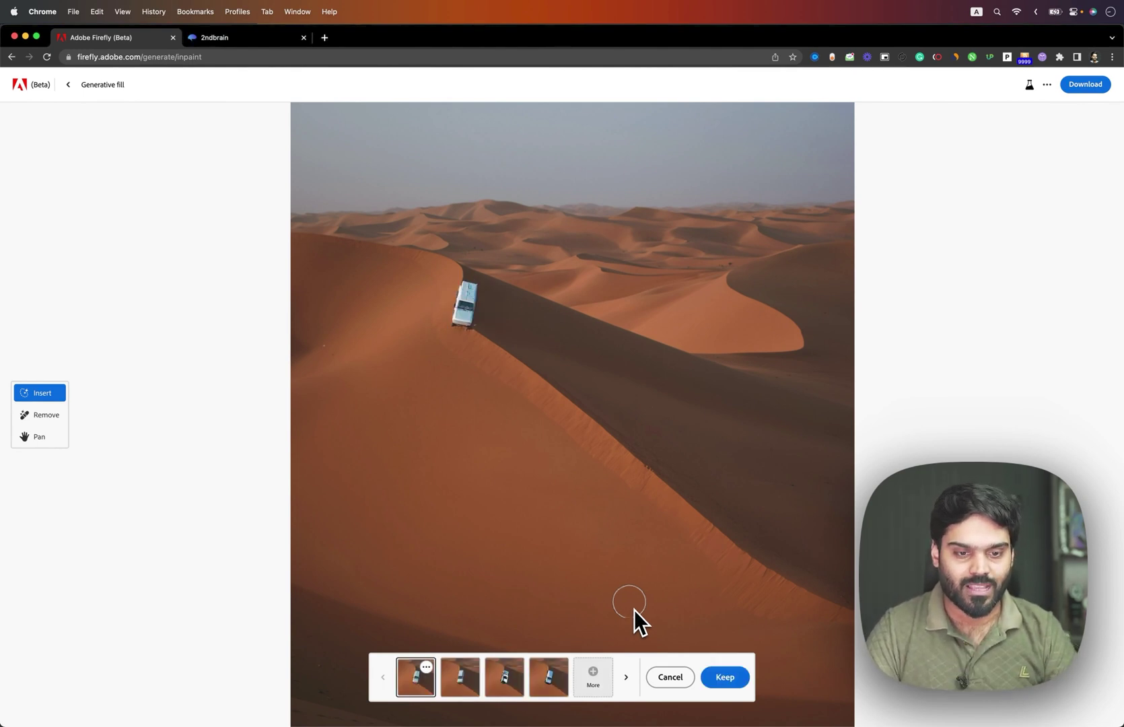
scroll(465, 333, up, 5)
scroll(465, 333, up, 5)
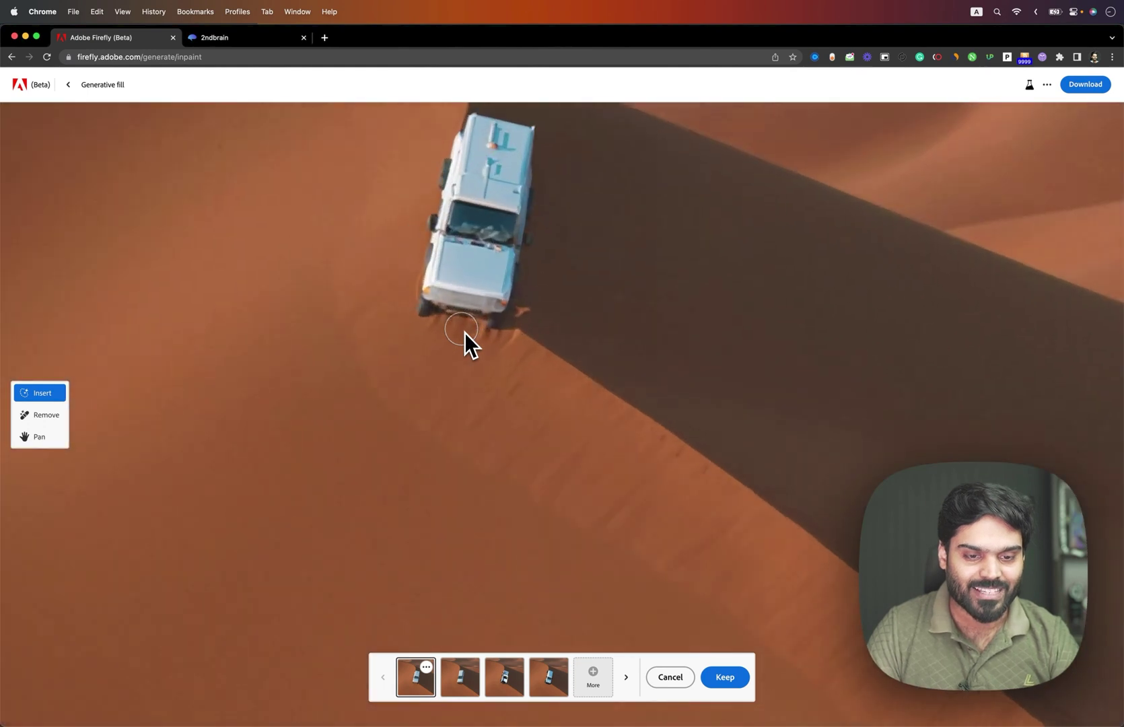
scroll(464, 333, up, 2)
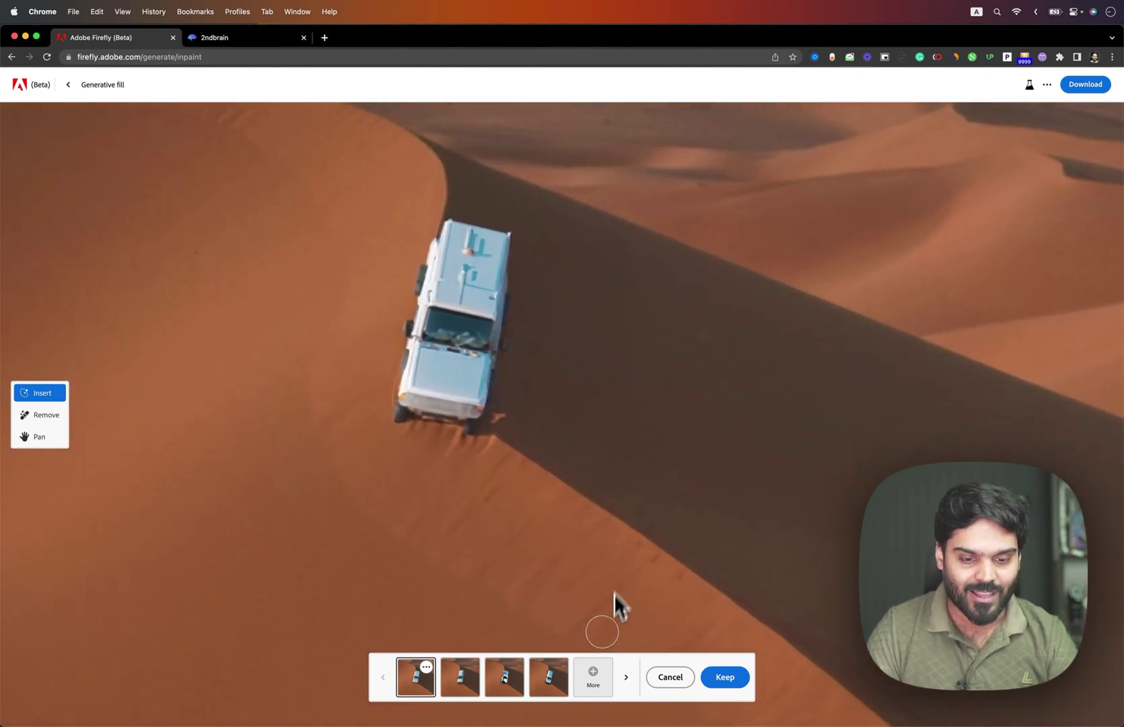
click(626, 677)
click(626, 676)
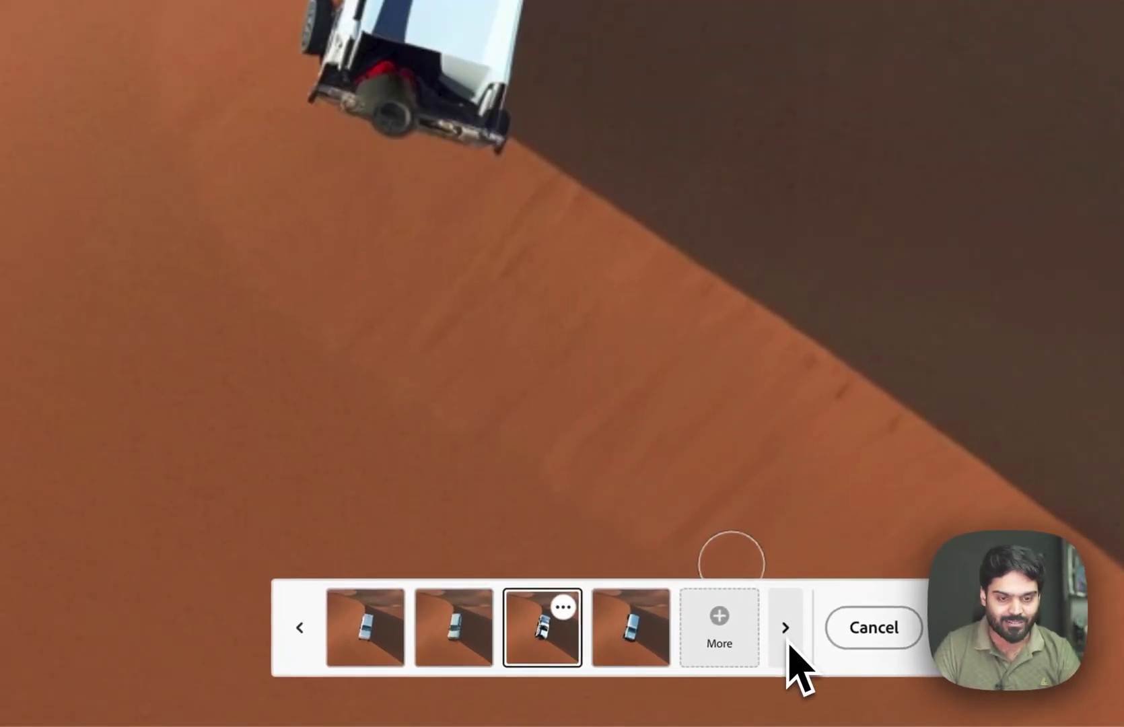
click(789, 643)
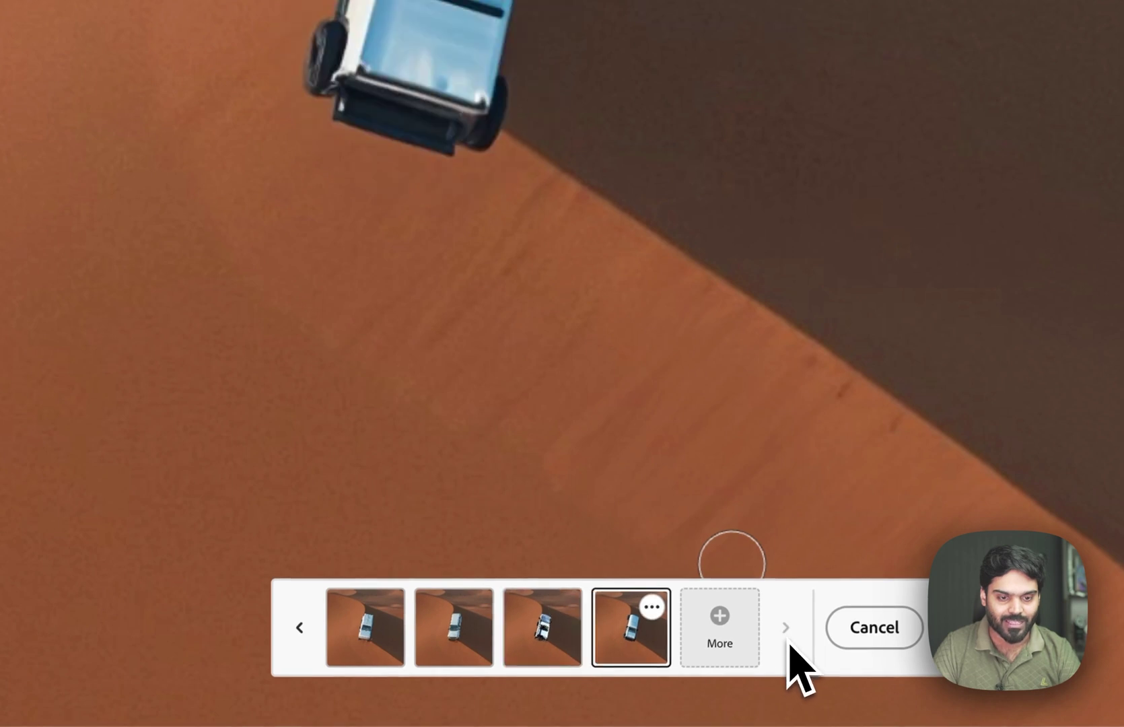
click(363, 641)
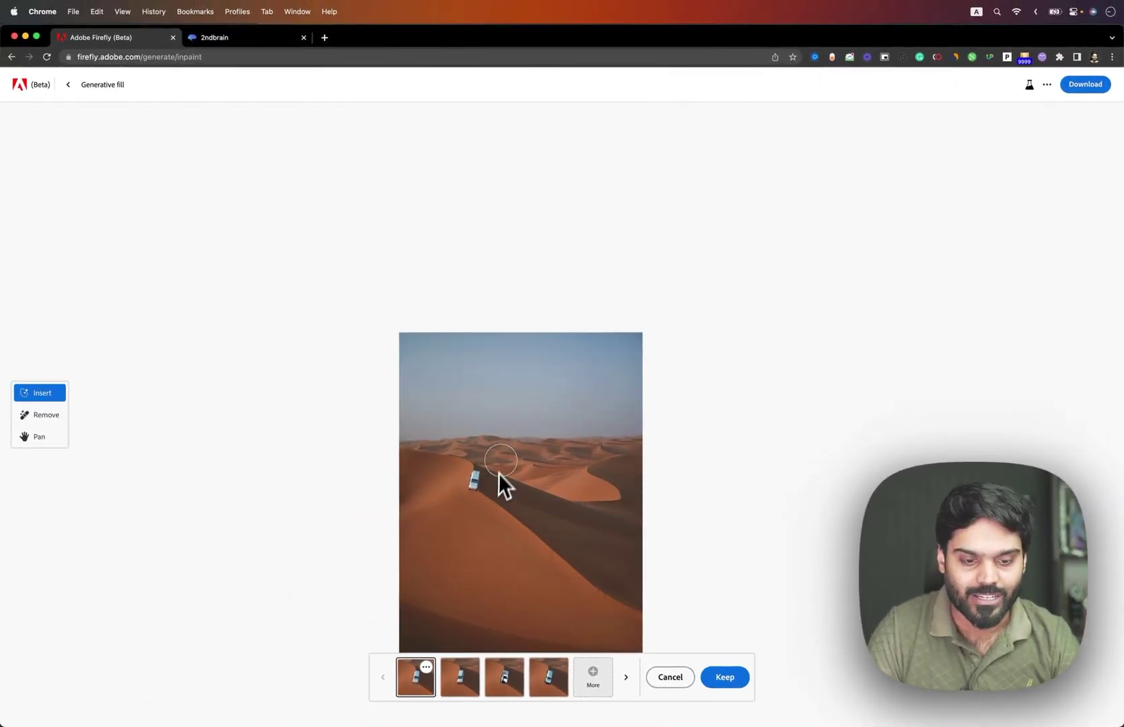
scroll(499, 474, up, 5)
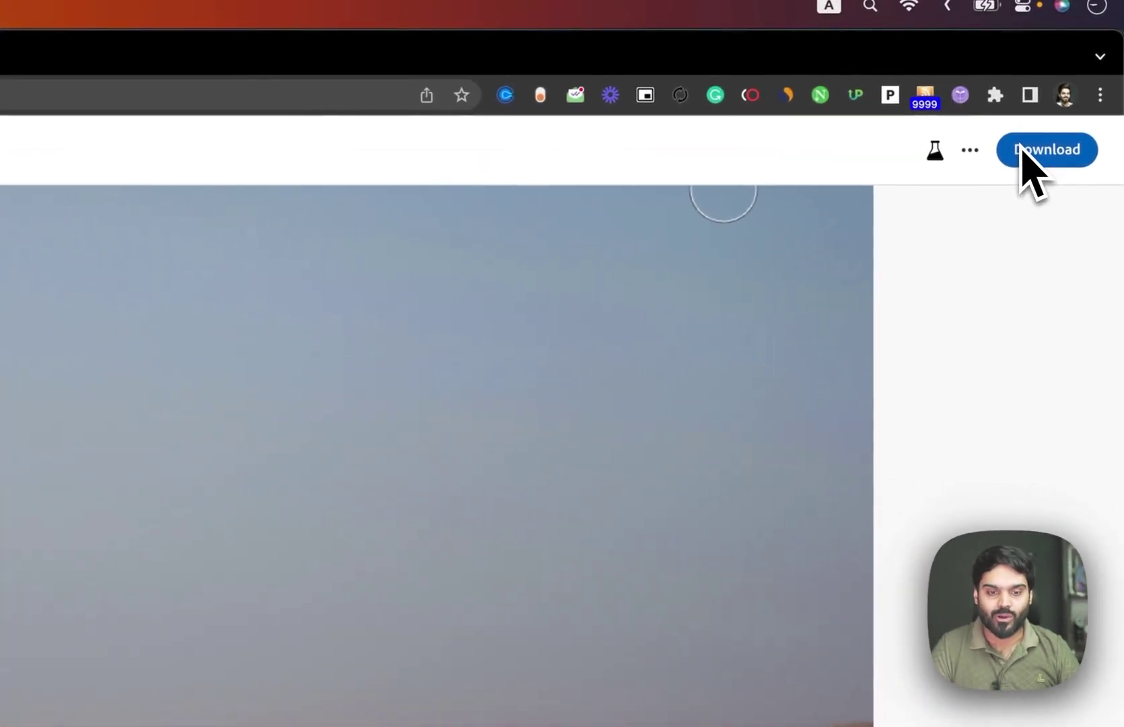
Step: Download the edited desert image as a PNG to Downloads, then close its Preview window
click(1022, 149)
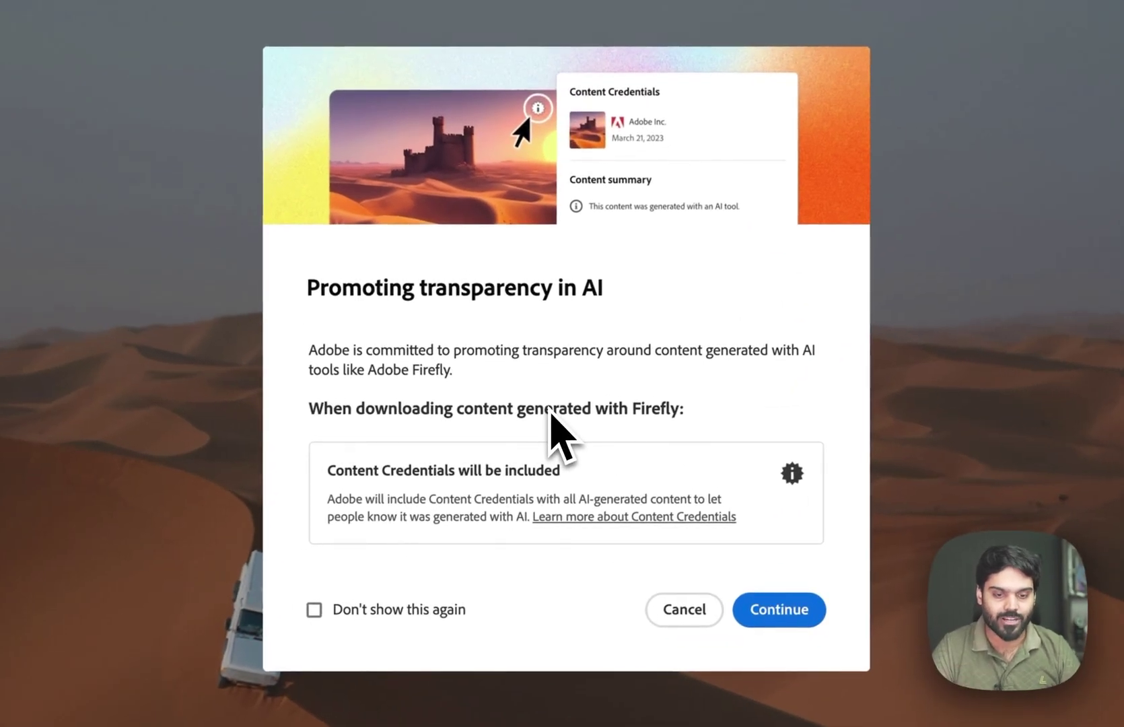
click(781, 609)
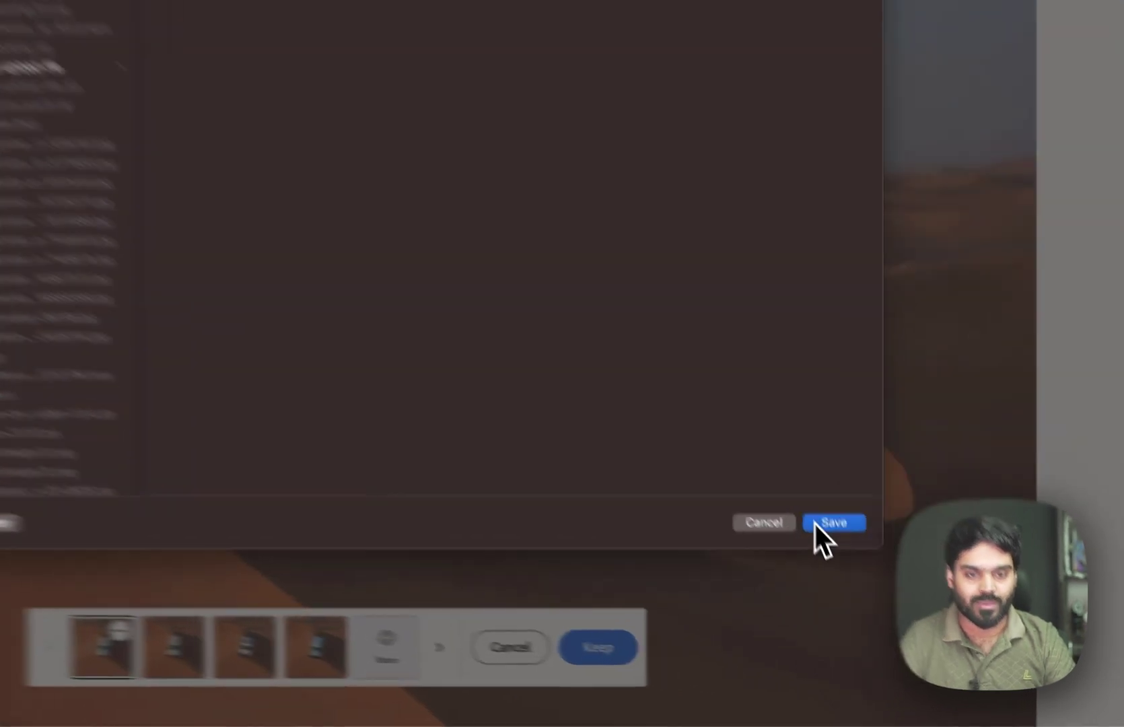
click(869, 599)
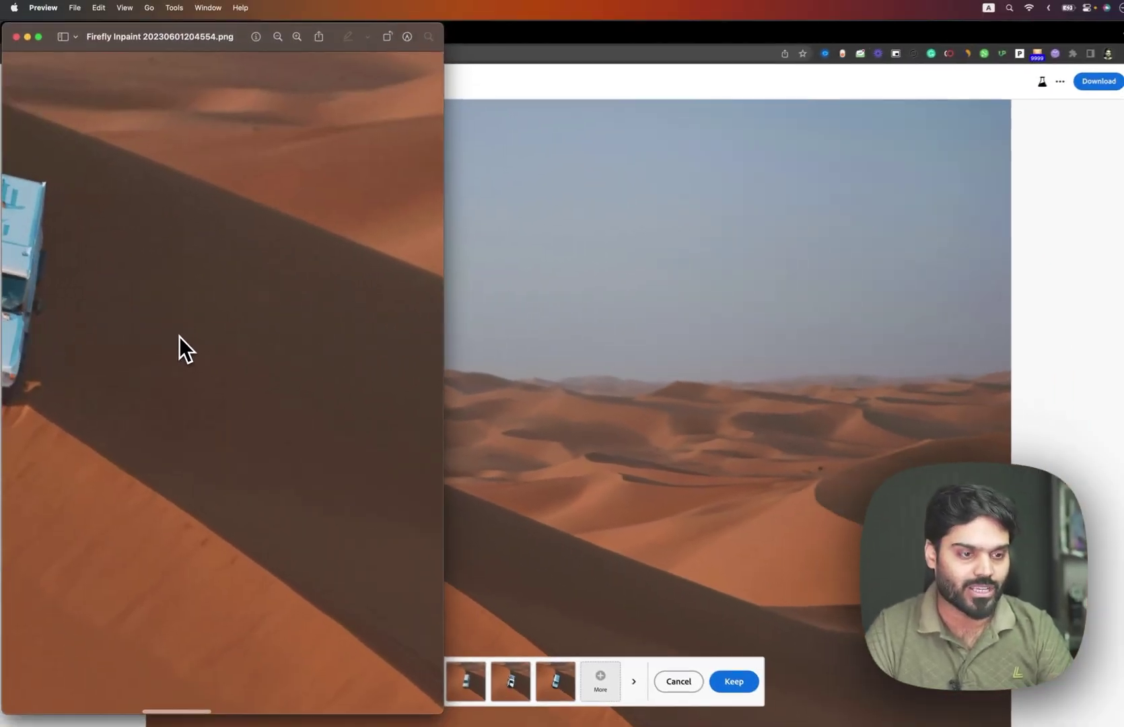
scroll(179, 344, down, 5)
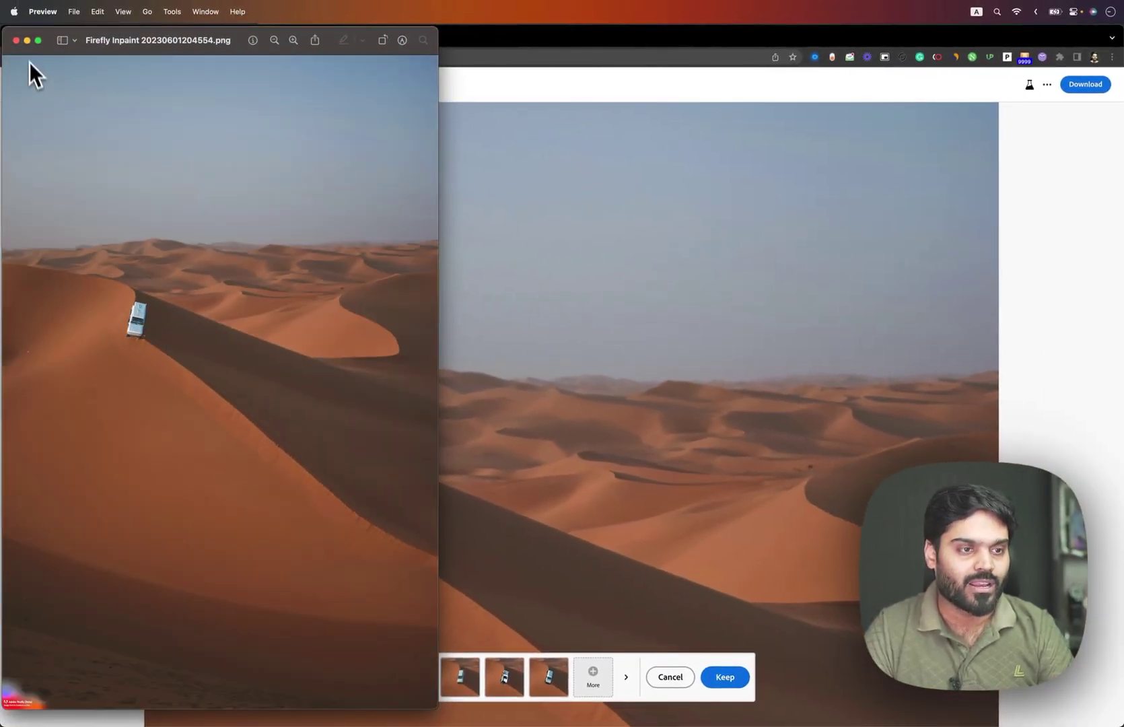
click(16, 39)
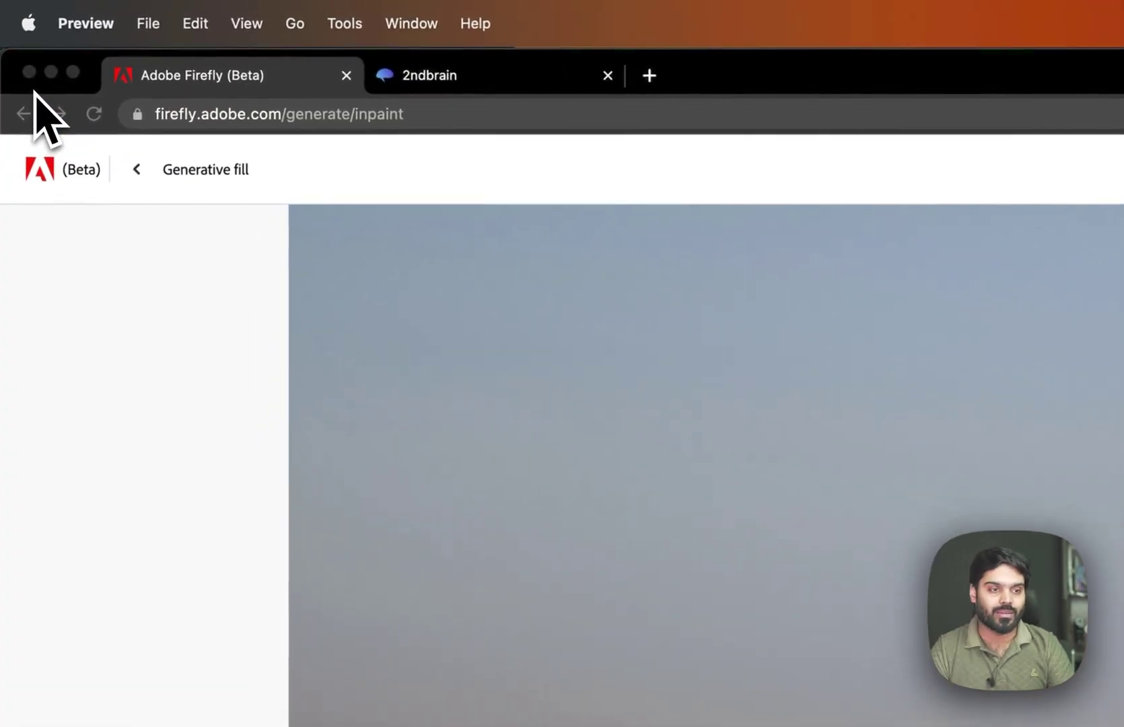
Step: Return to Firefly with the STRINGS Lecture #7 thumbnail loaded and adjust the brush settings
click(142, 187)
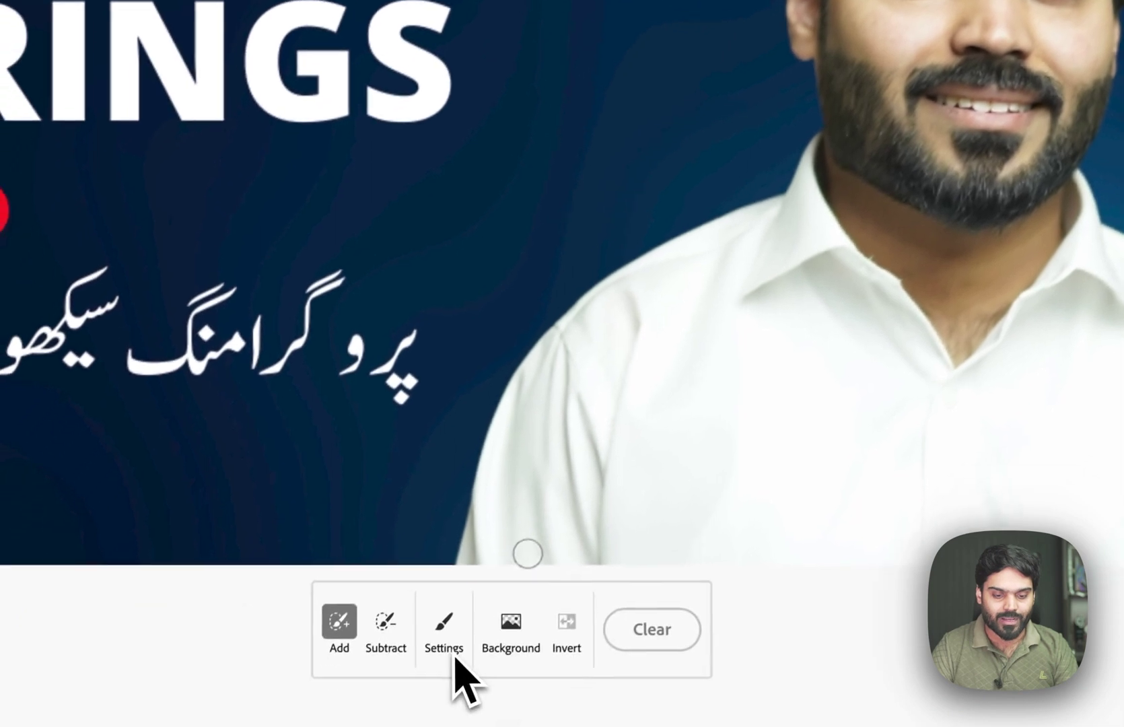
click(453, 649)
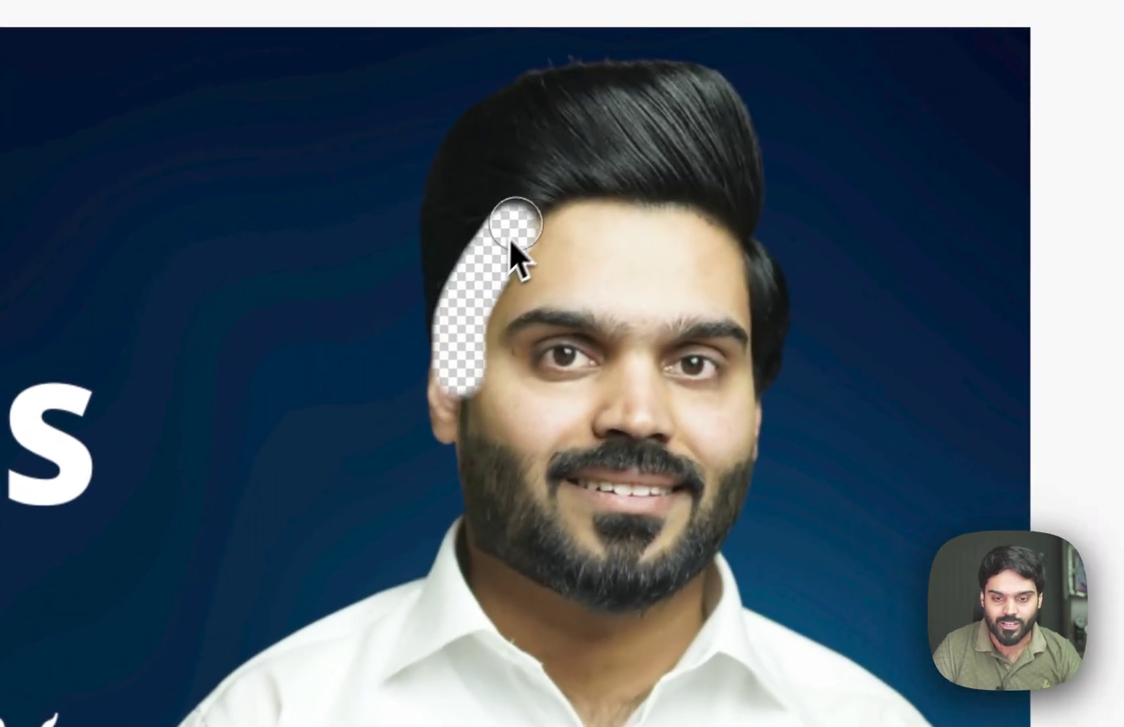
Step: Mask the man's hair and generate with 'Change hair colour to white and change hair style as well'
mouse_move(634, 201)
mouse_down()
mouse_move(710, 234)
mouse_move(745, 289)
mouse_up()
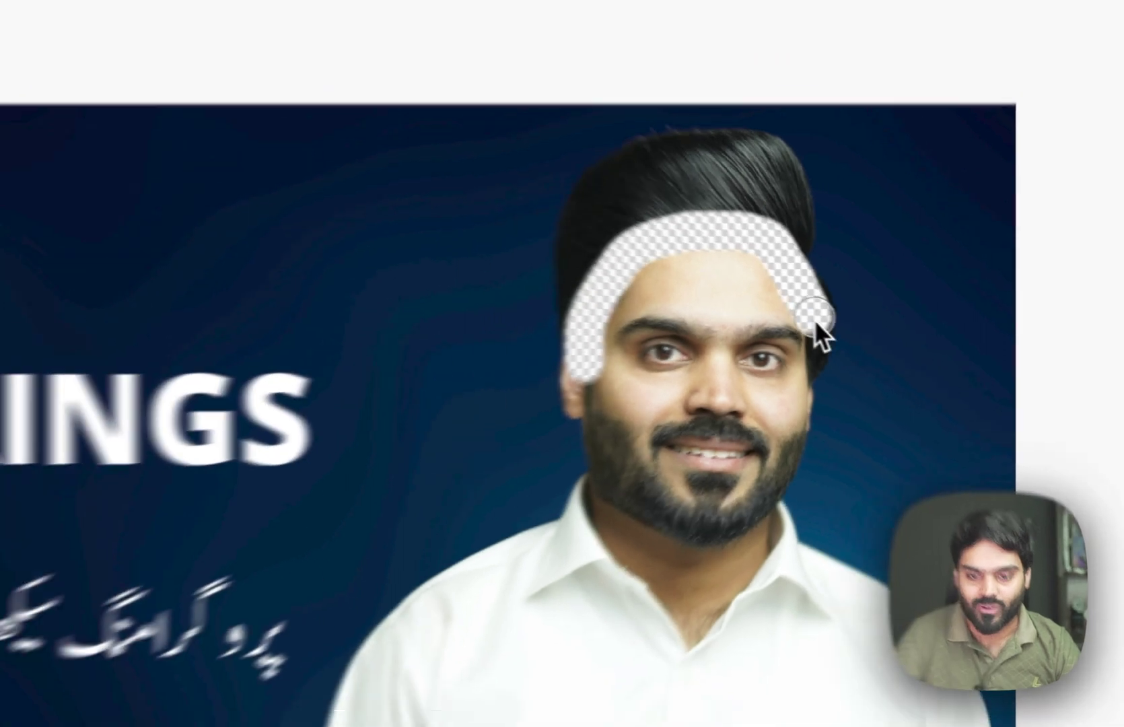
drag(868, 364, 806, 212)
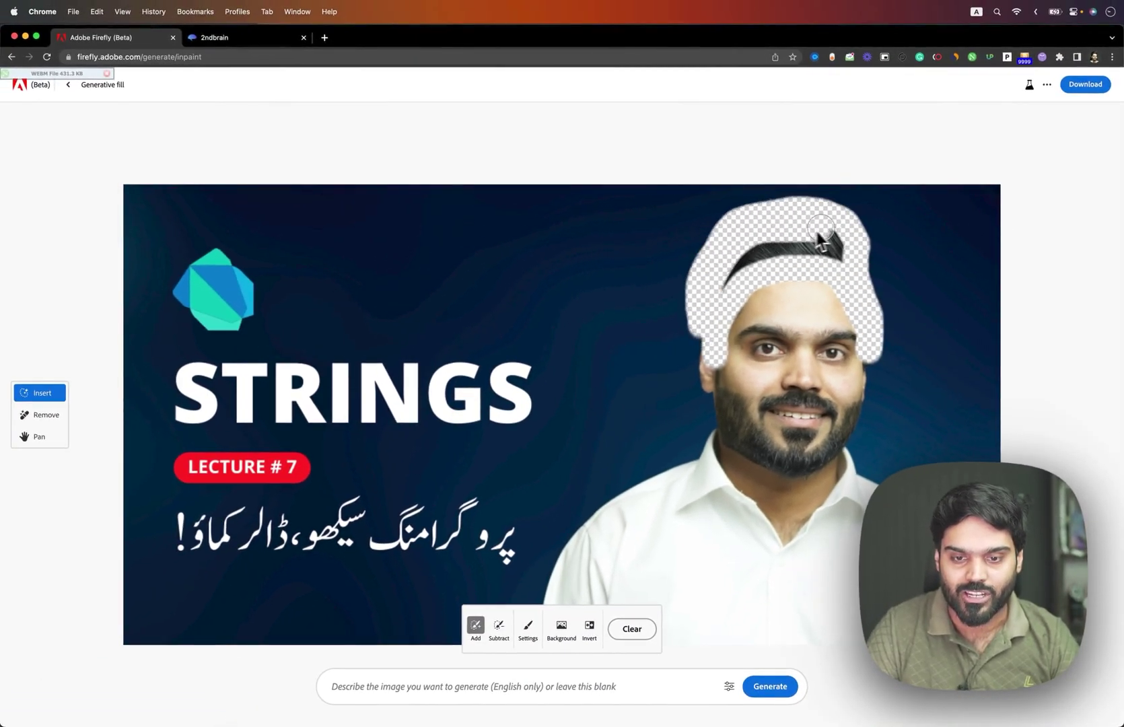
click(435, 685)
text(Change hair colour to white and change hair style as well)
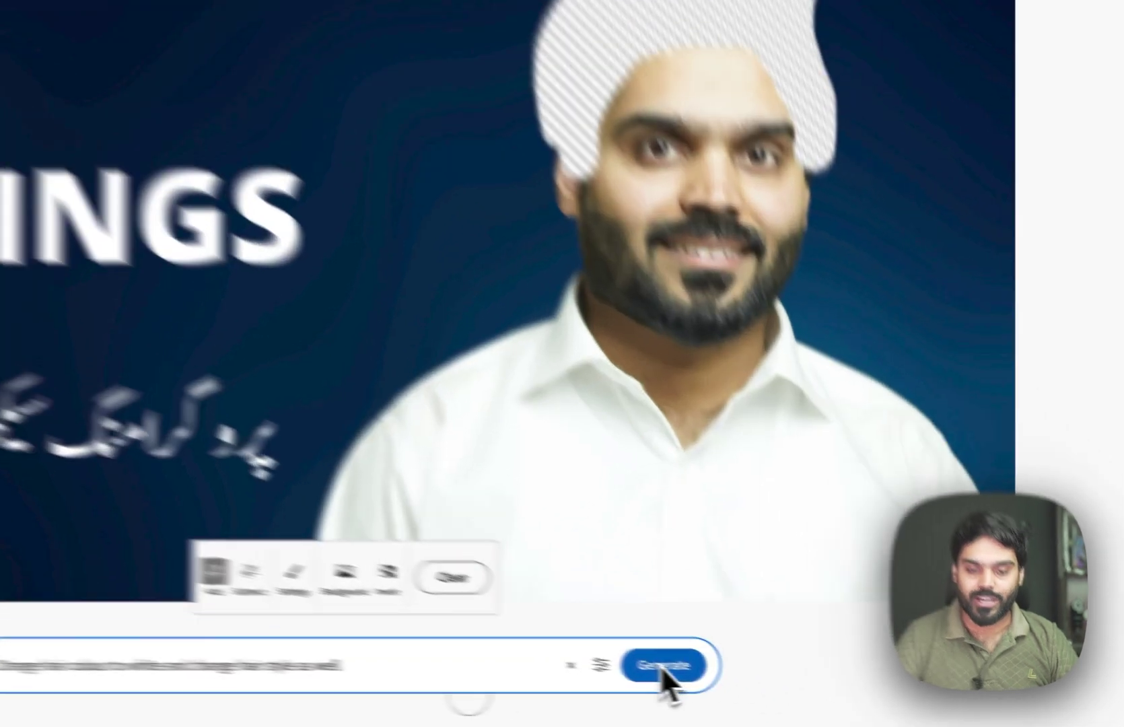
click(768, 686)
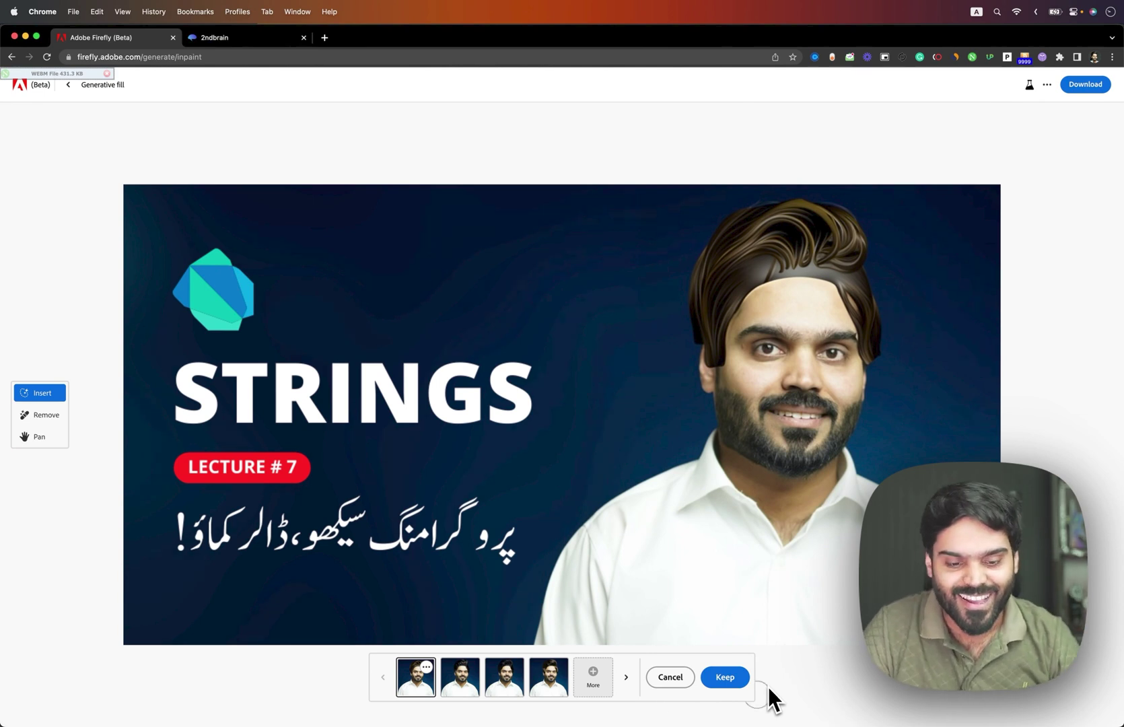
Step: Step through the hair variations and keep the fourth, voluminous brown hairstyle
click(625, 675)
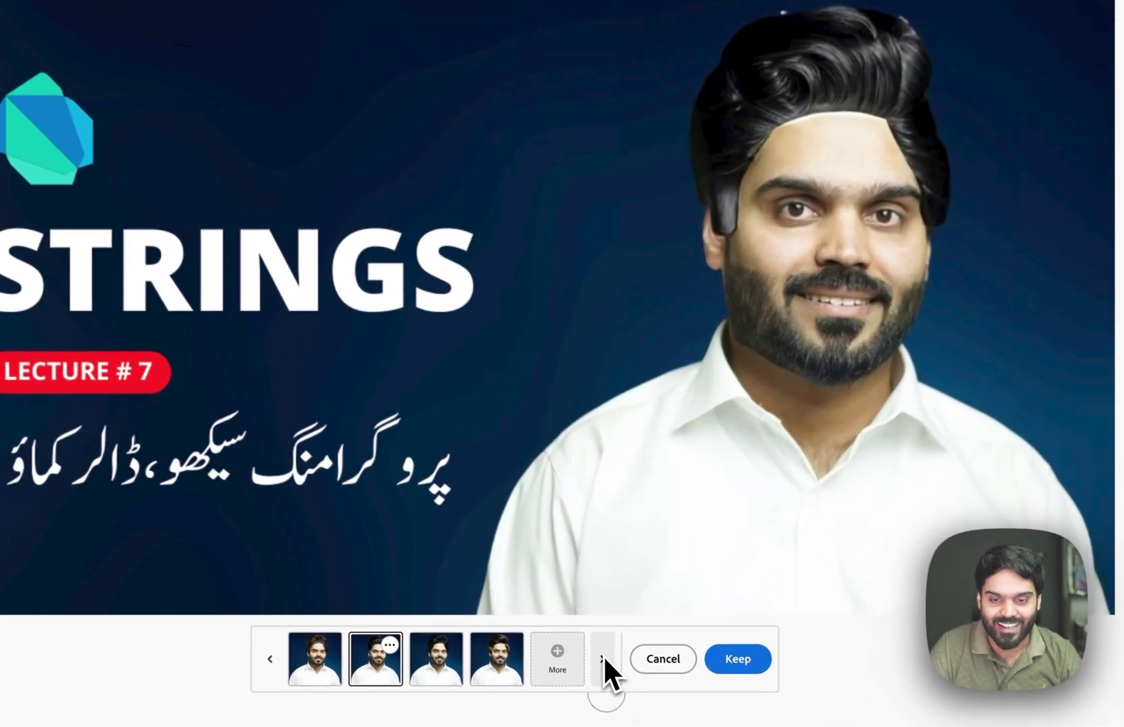
click(626, 676)
click(603, 655)
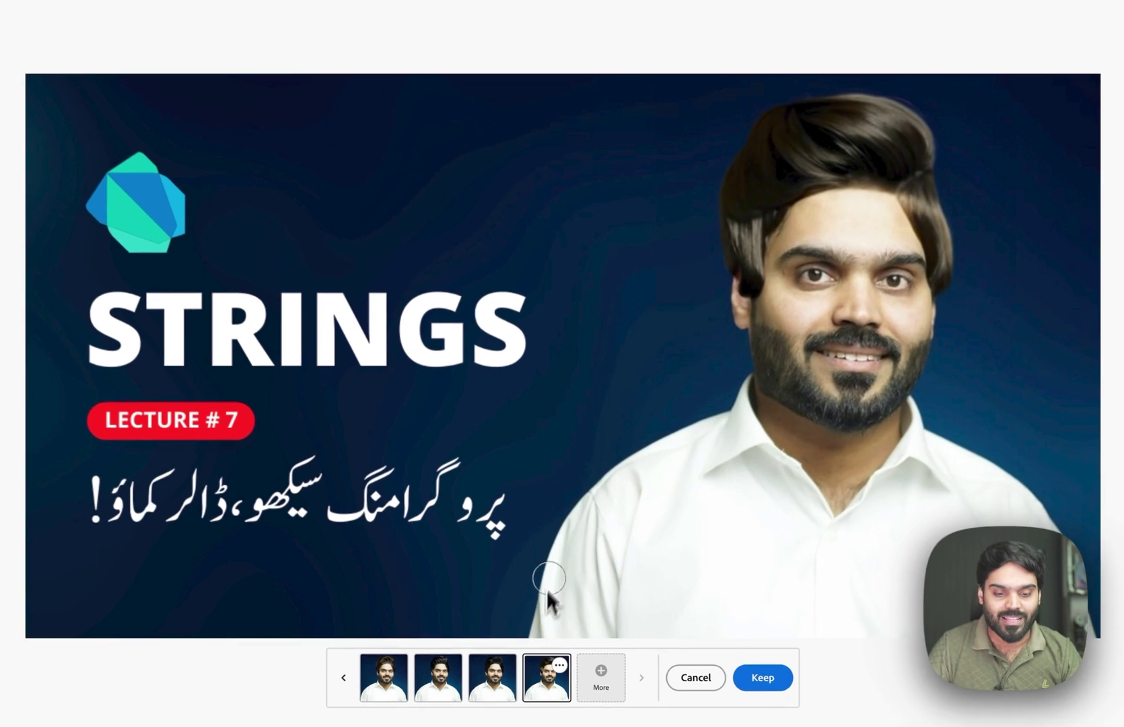
click(758, 663)
Step: Mask the man's shirt and generate with the prompt 'Replace shirt with a stylish suite'
click(538, 632)
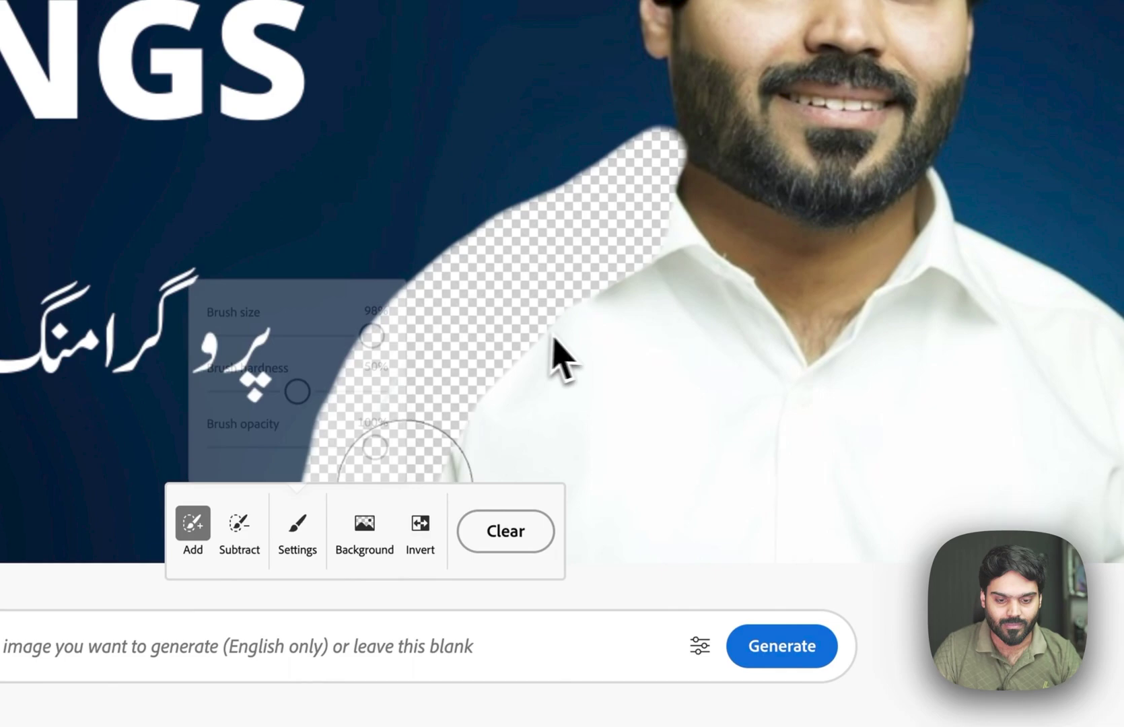
drag(647, 572, 845, 489)
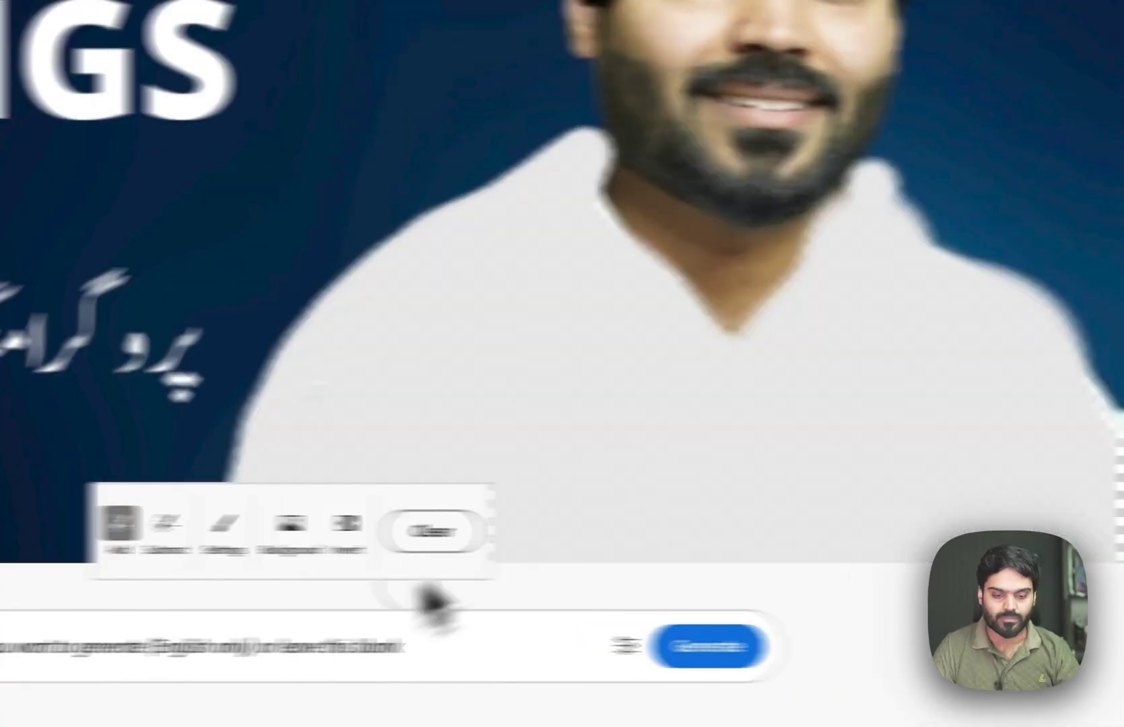
click(499, 686)
text(Replace shirt with a stylish suite)
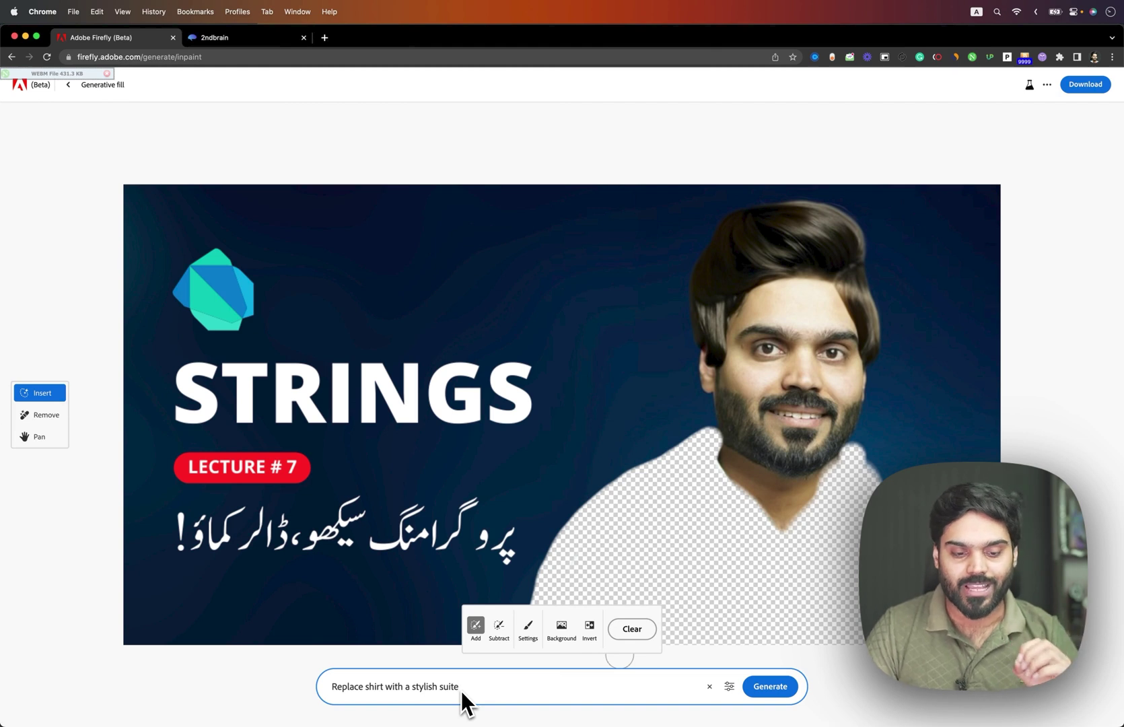
click(767, 688)
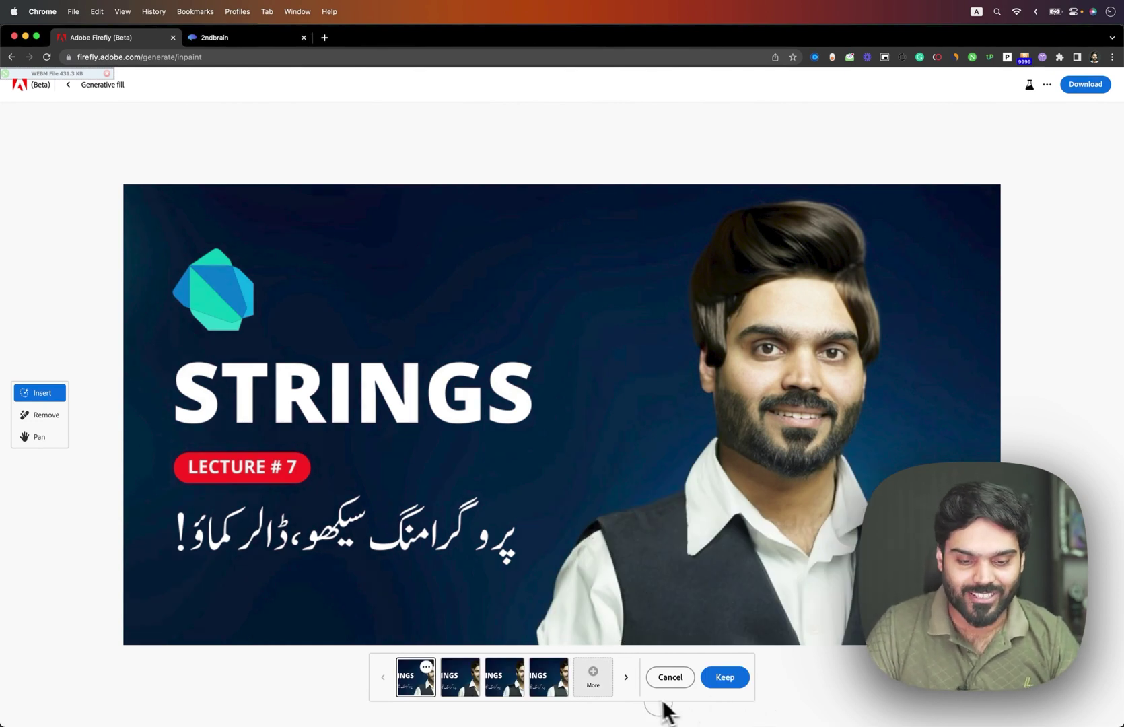
Step: Compare the clothing variations and keep the fourth, a dark vest over a white shirt
click(627, 676)
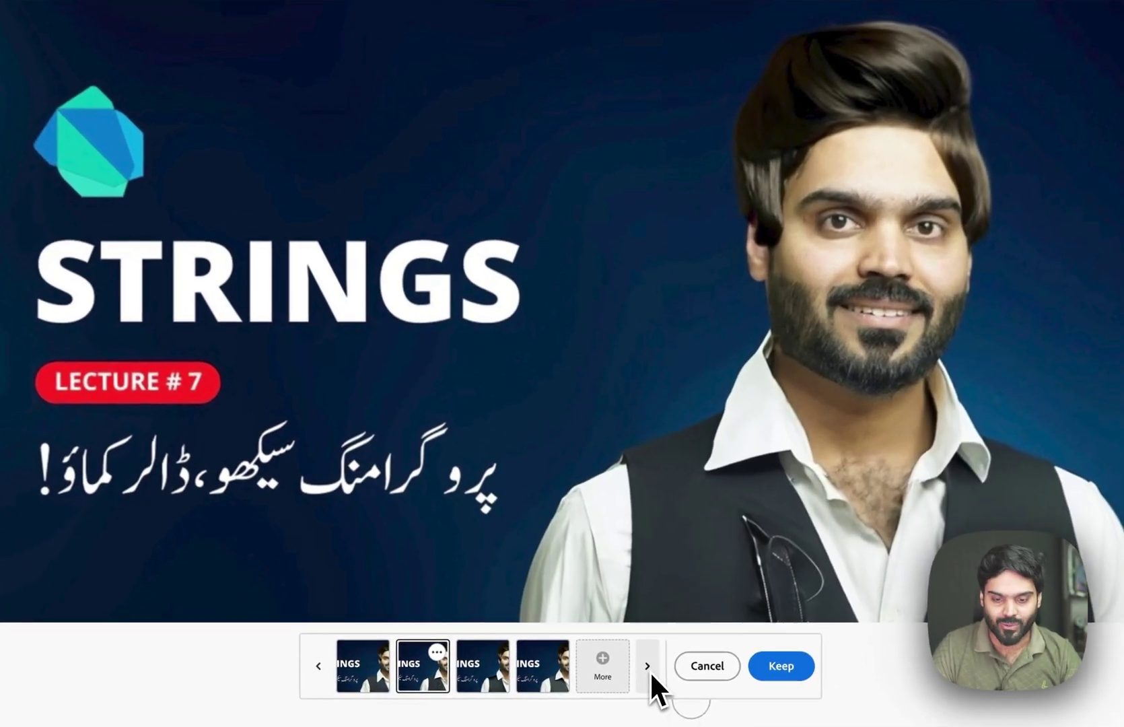
click(650, 670)
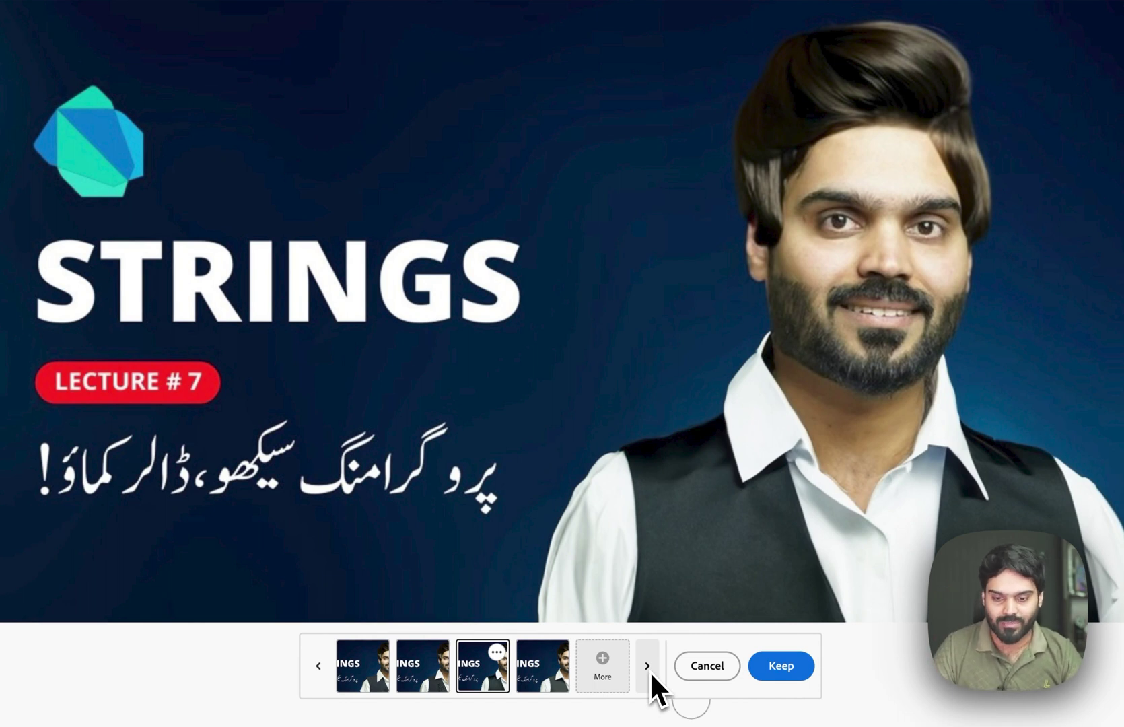
click(650, 669)
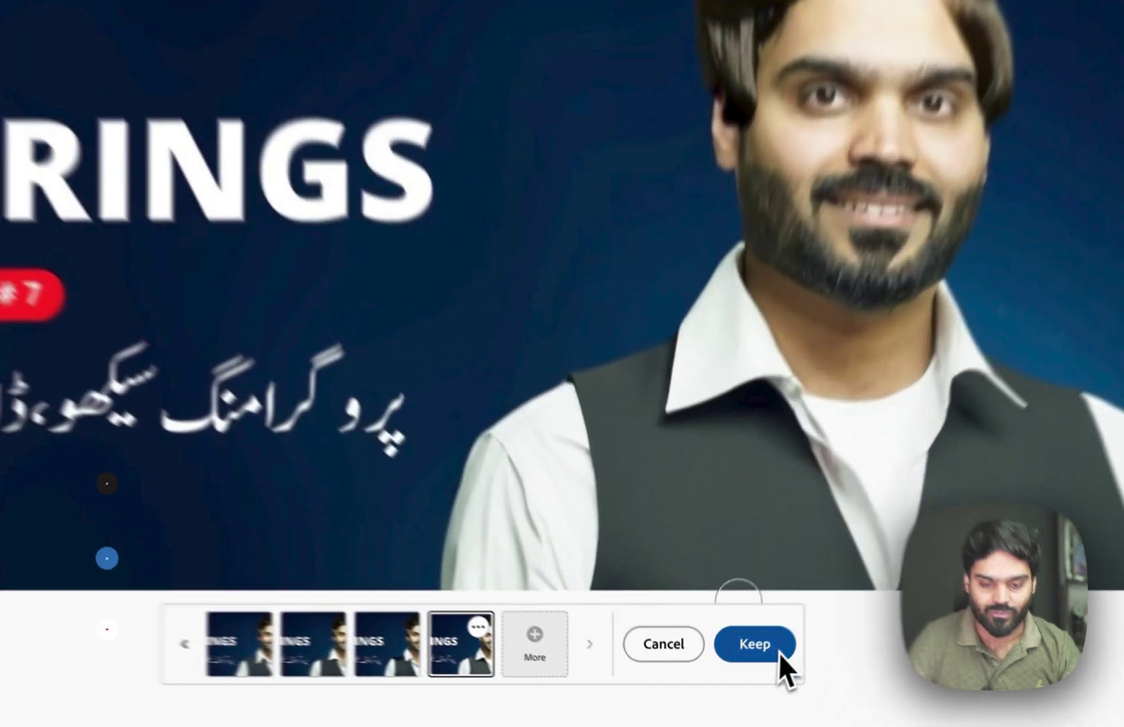
click(780, 652)
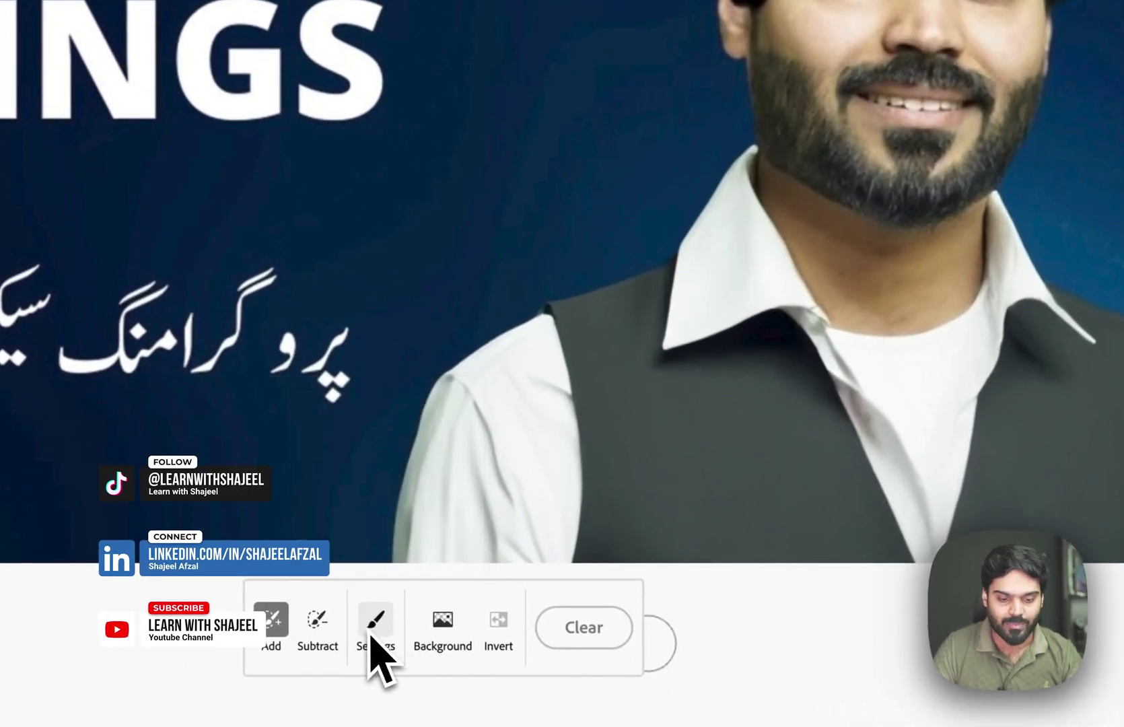
click(371, 635)
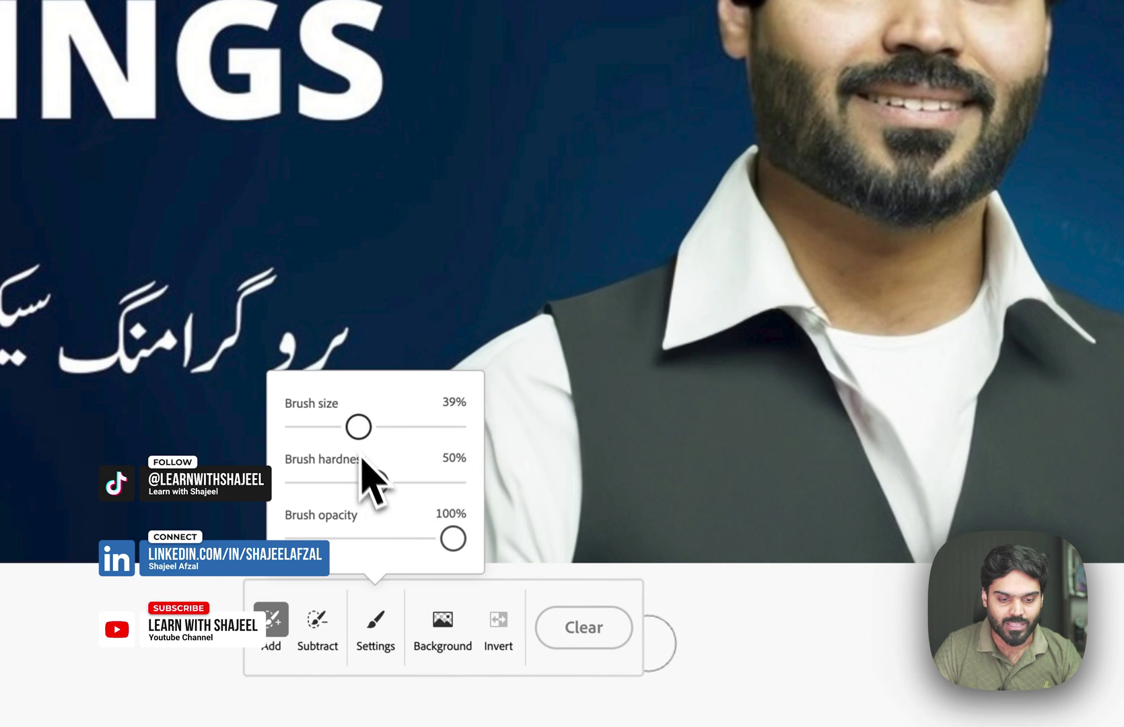
Step: Mask the beard along the jaw and chin with a 21% brush, then generate a fuller beard
drag(358, 427, 329, 427)
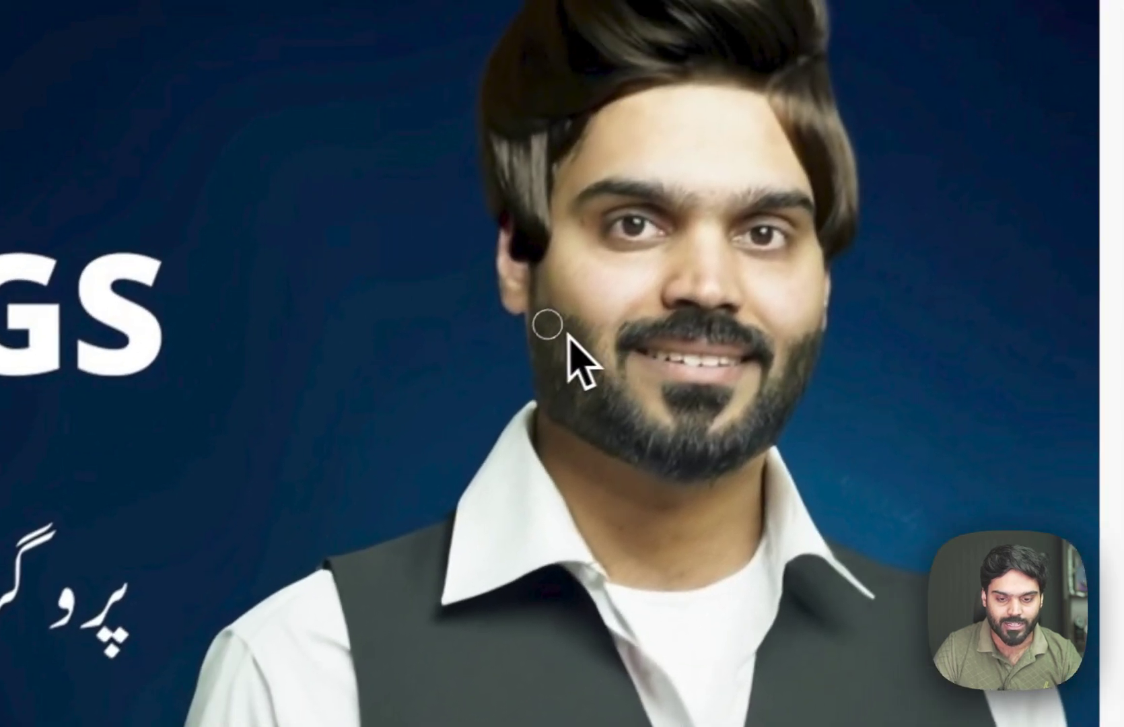
click(518, 306)
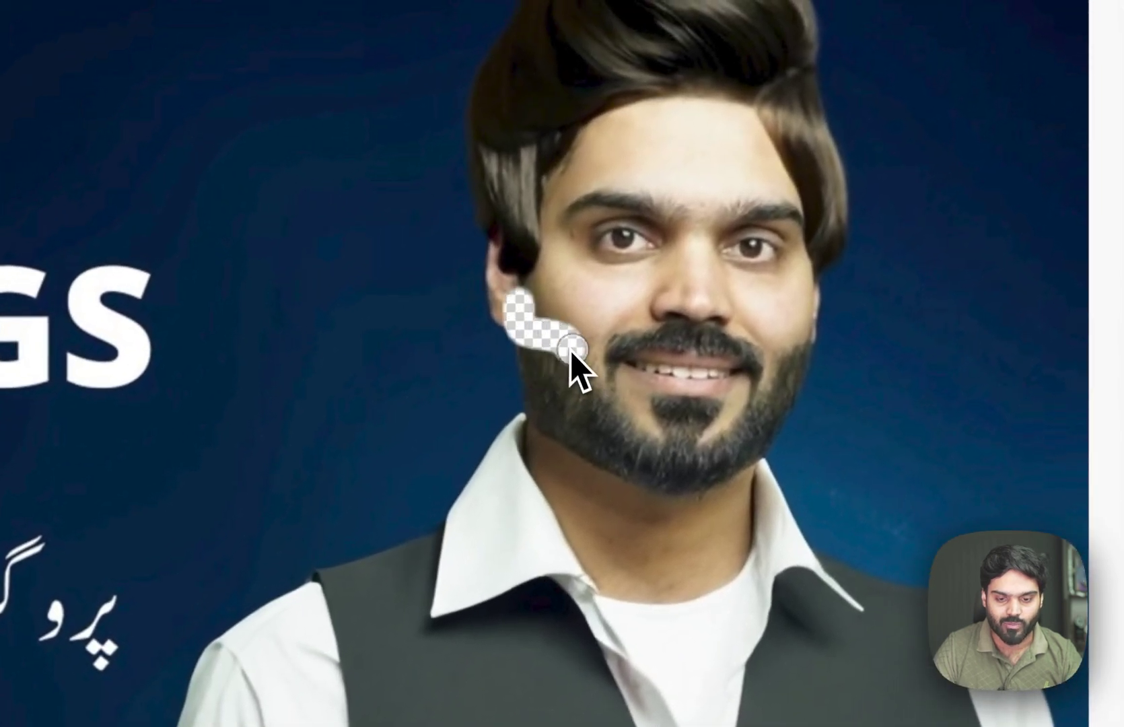
drag(609, 421, 684, 424)
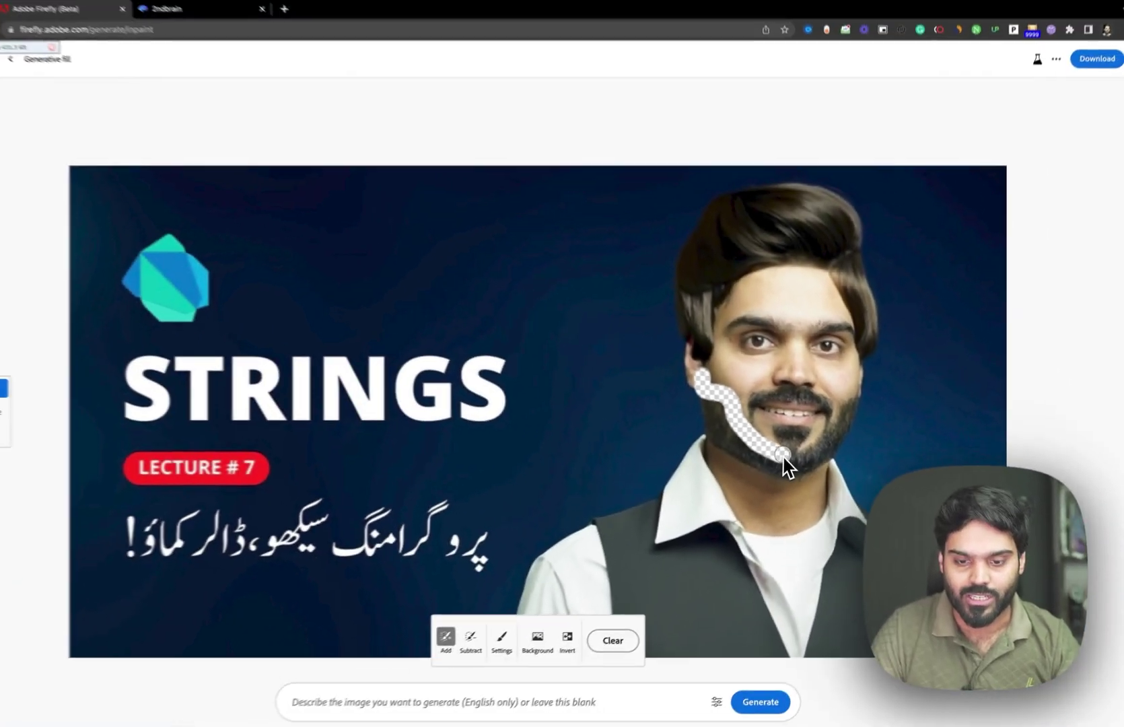
drag(798, 437, 800, 449)
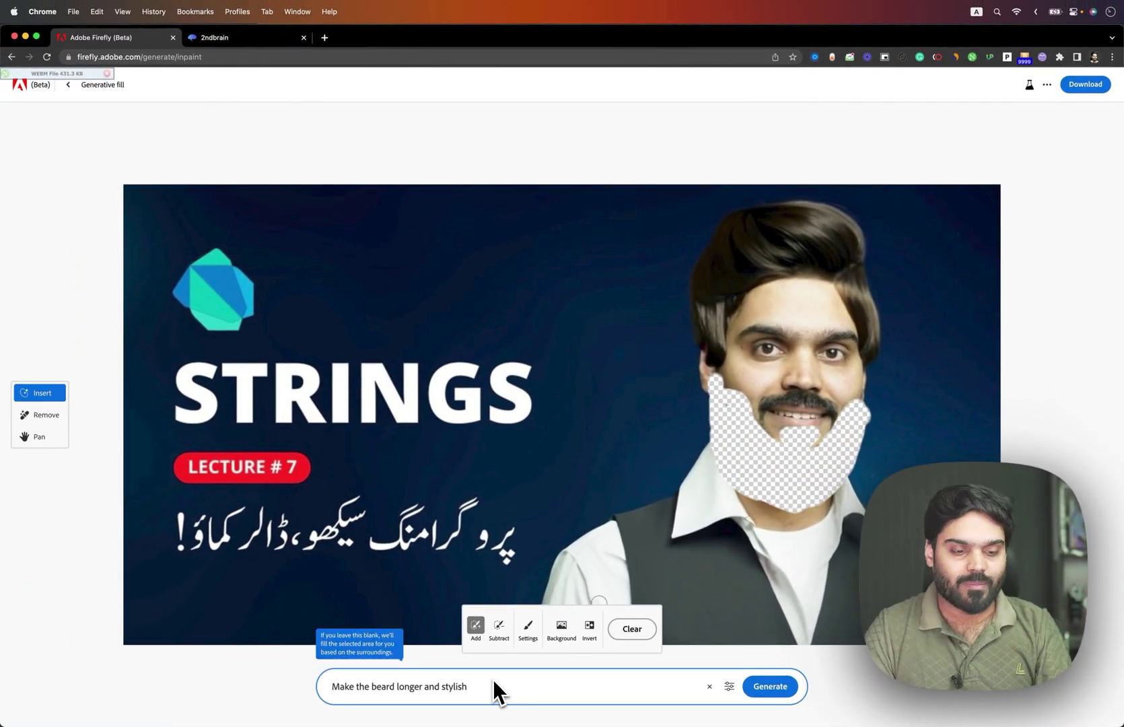
click(734, 690)
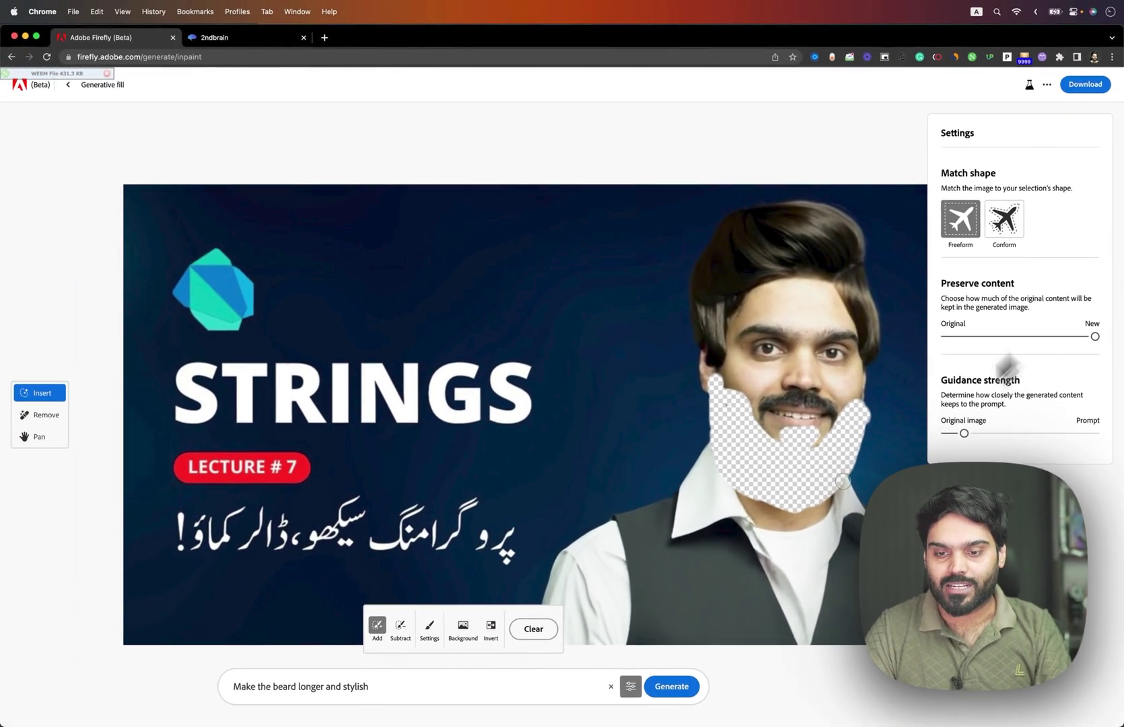
click(672, 686)
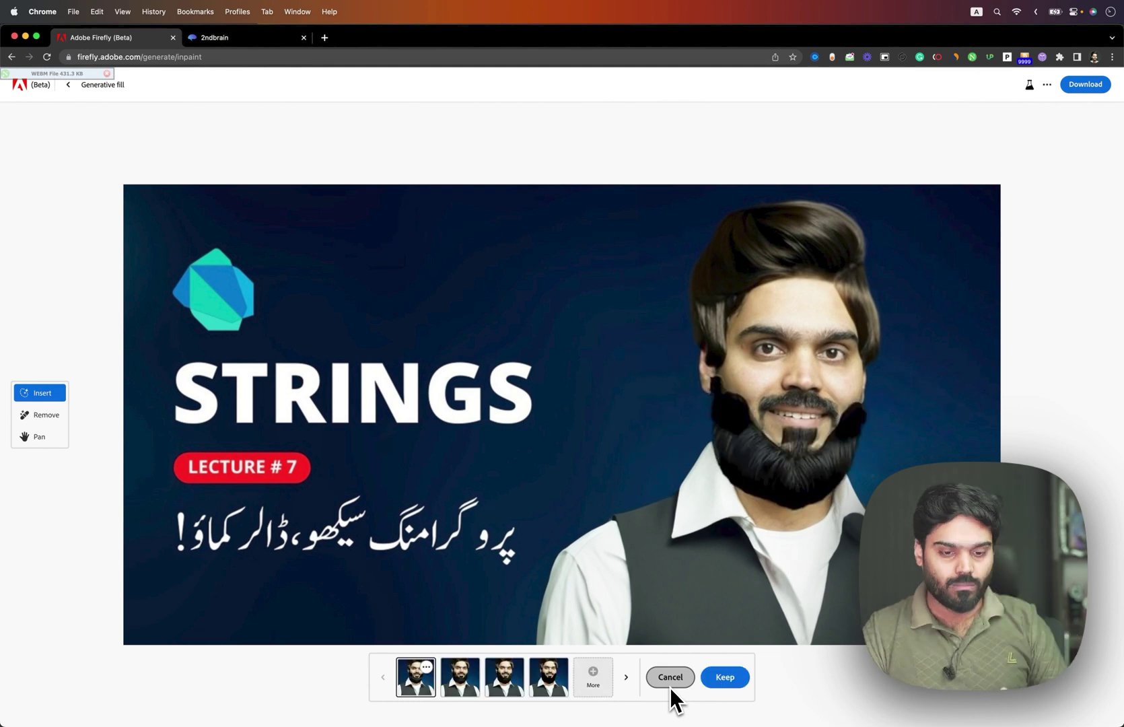
Step: Compare the second and third beard variations, settling on the dense squared-off black beard
click(628, 676)
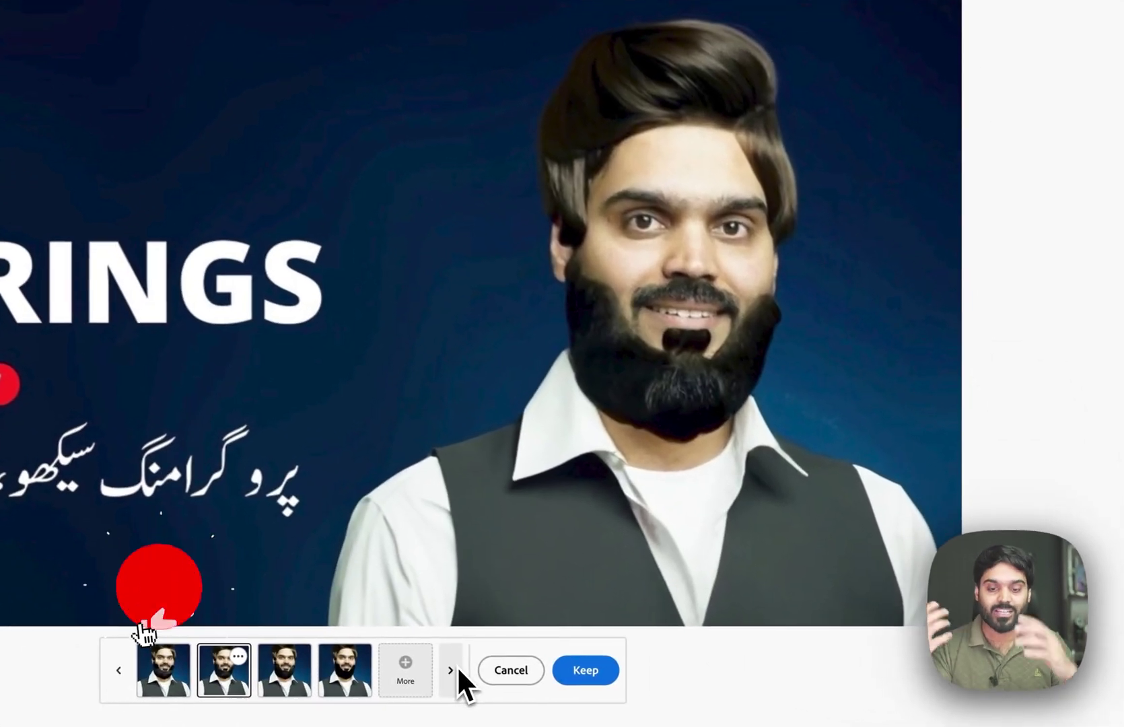
click(457, 665)
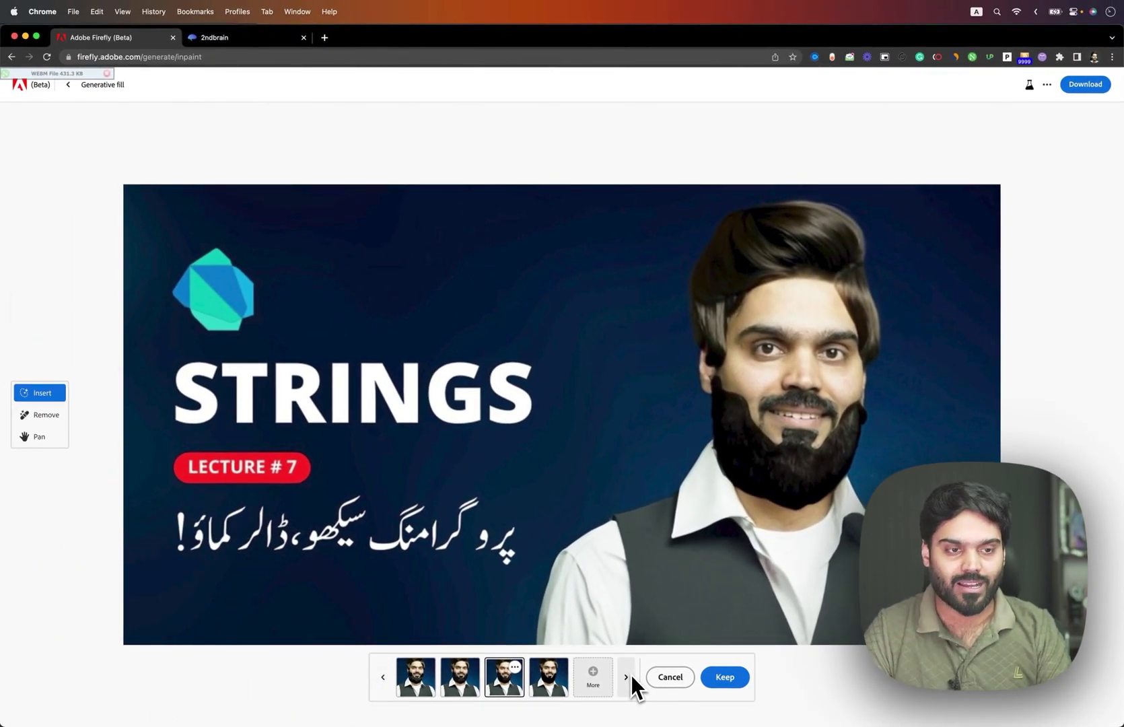
Step: Switch to the 2ndbrain website's AI-Powered Content Wizard home page in Chrome
click(264, 46)
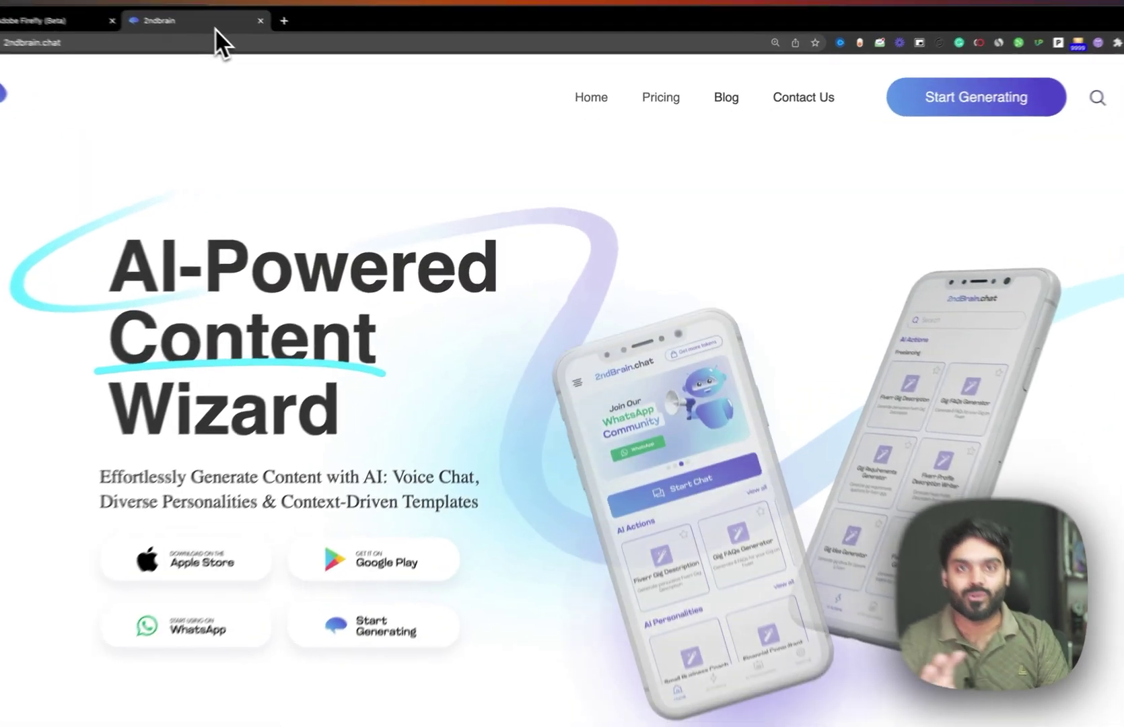